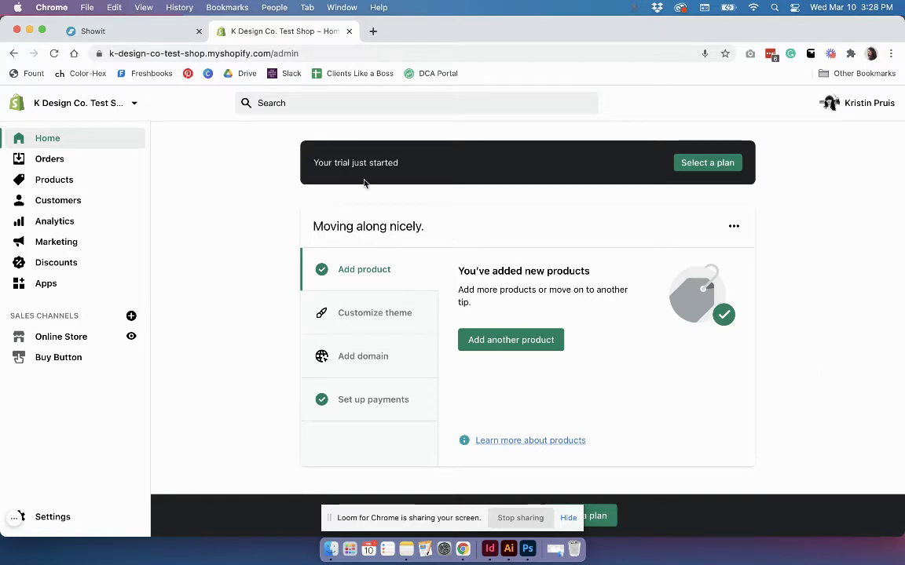
# Switch from the Shopify admin to the Showit editor's Product - Becca page.
pyautogui.click(154, 35)
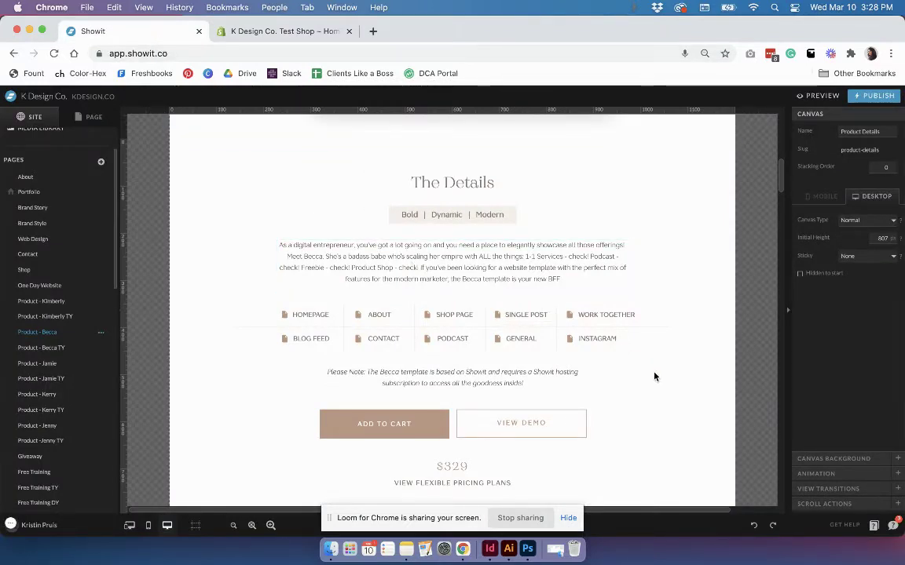
# Hide the Thrive Cart Button layer on desktop, leaving only VIEW DEMO visible.
pyautogui.scroll(5, 654, 377)
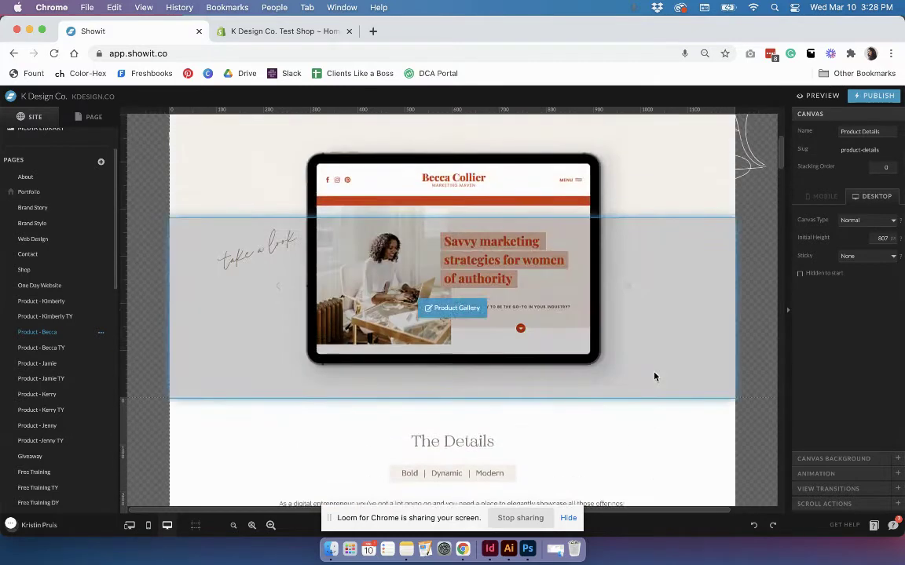
pyautogui.scroll(1, 654, 377)
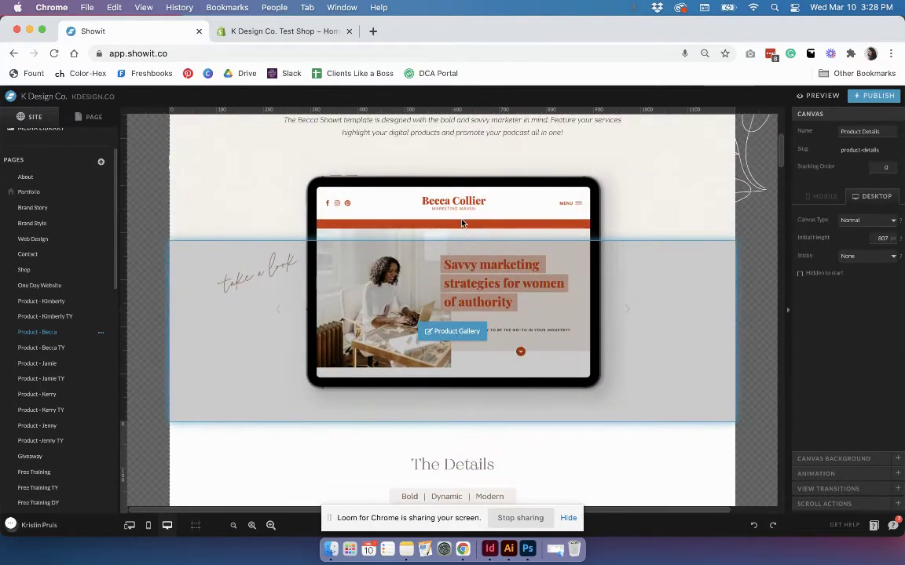
pyautogui.scroll(-10, 461, 224)
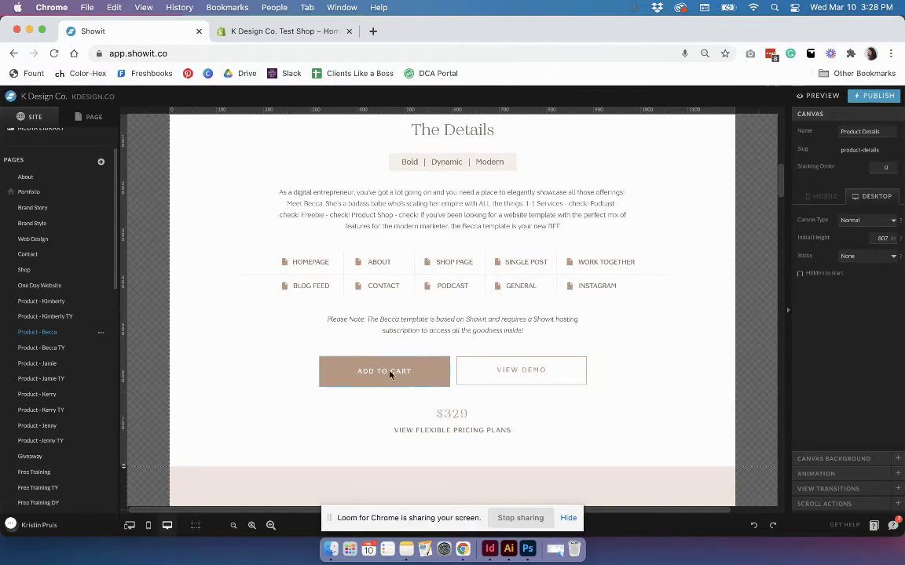
pyautogui.click(94, 118)
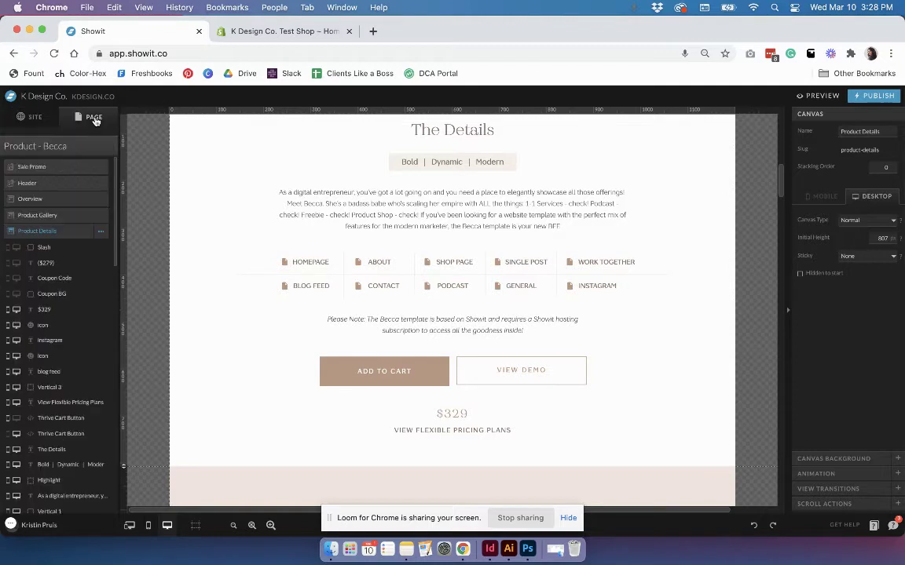
pyautogui.click(16, 435)
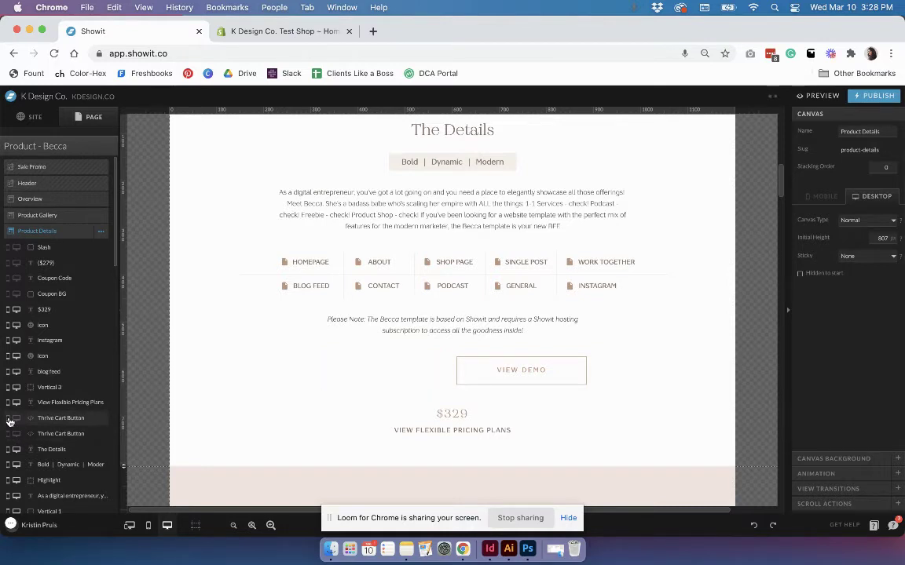
# Start a new Shopify product titled 'Becca Template'.
pyautogui.click(273, 31)
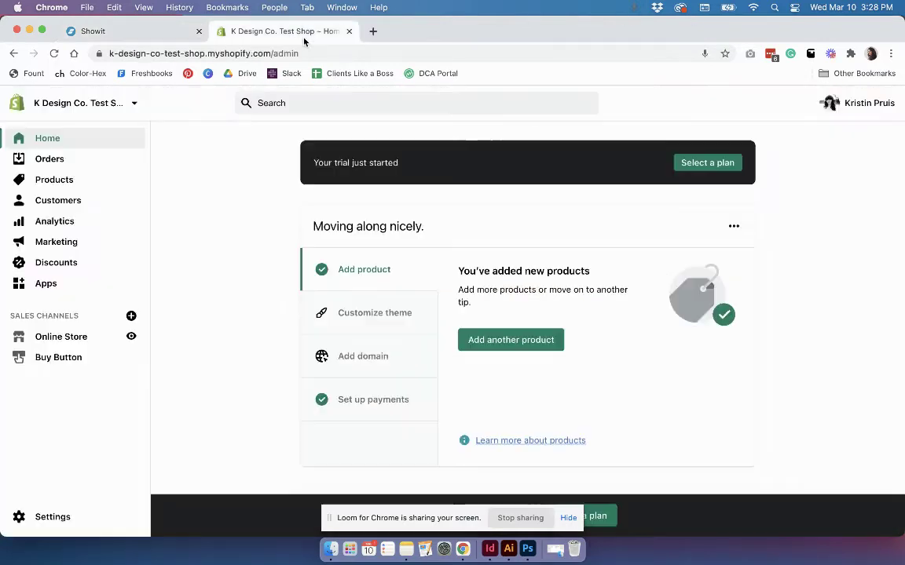
pyautogui.scroll(-2, 600, 284)
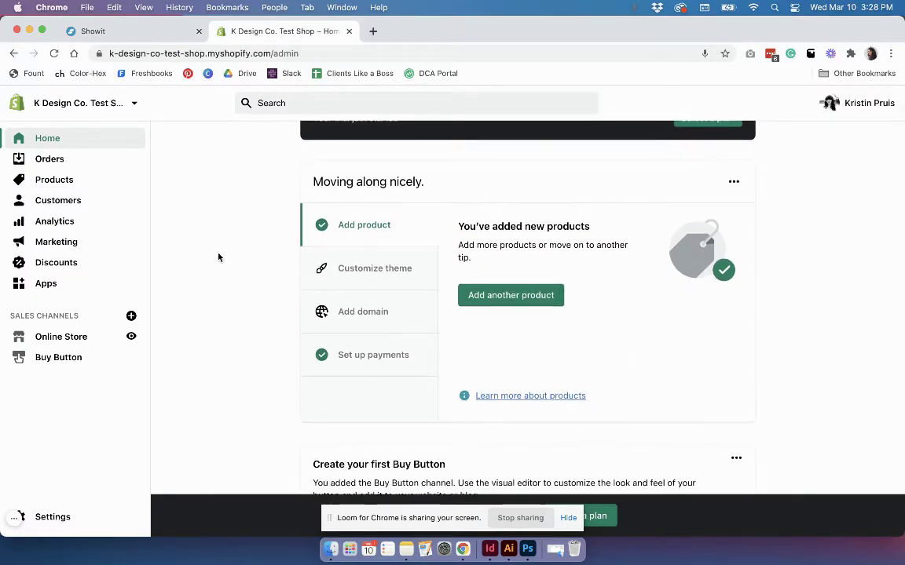
pyautogui.scroll(2, 218, 256)
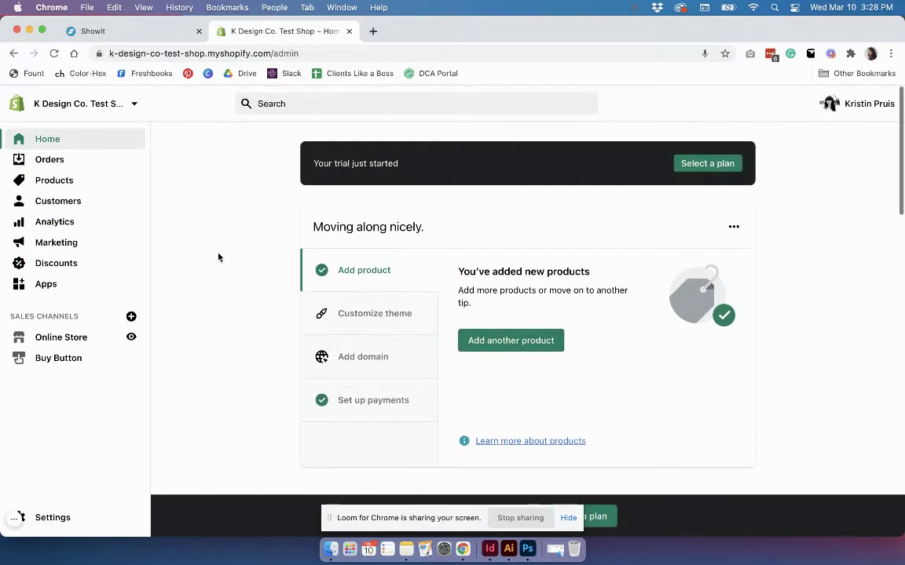
pyautogui.click(516, 347)
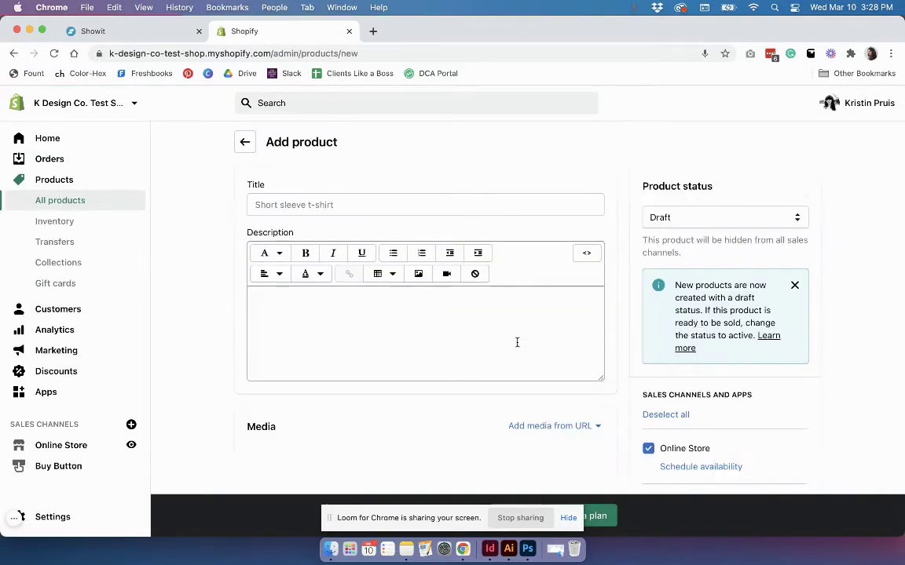
pyautogui.click(269, 205)
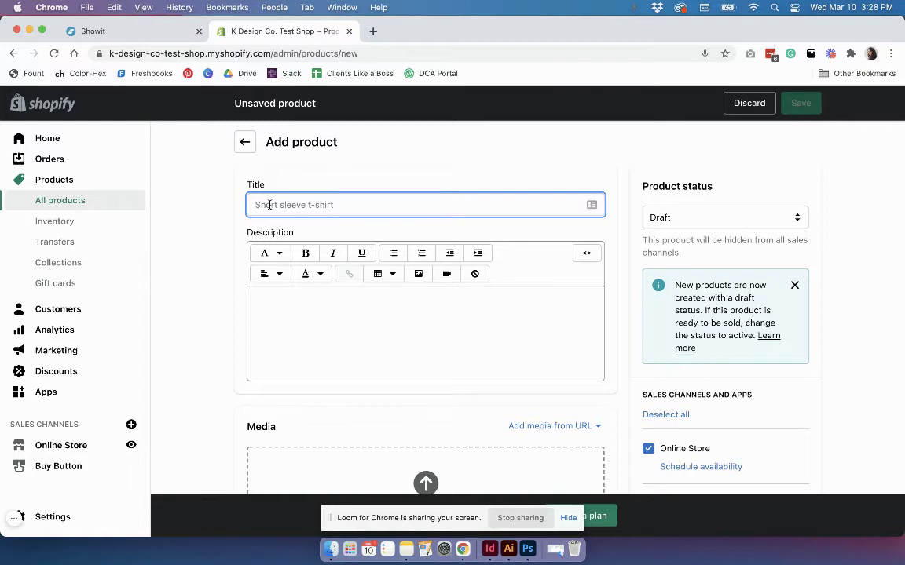
pyautogui.write('Becca T')
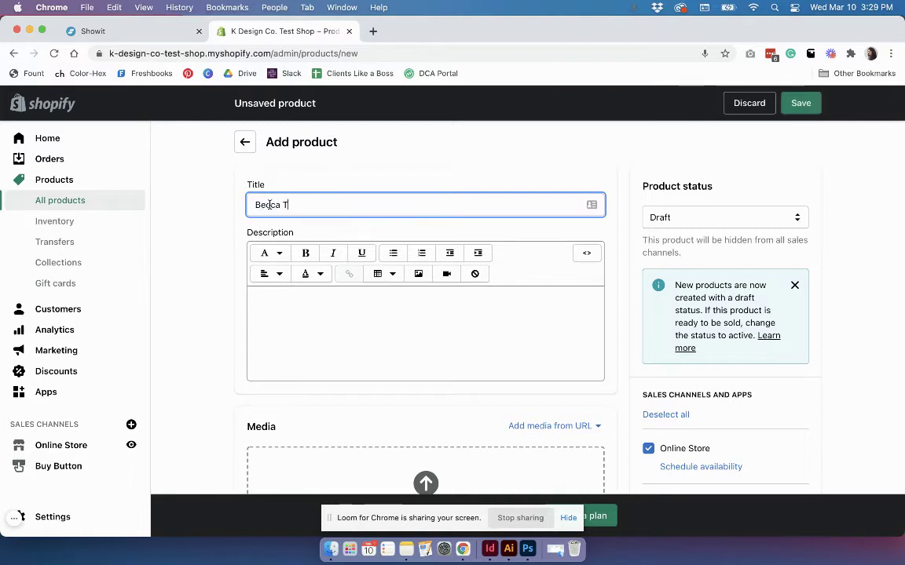
pyautogui.write('emplate')
# Enter the product description 'Here is my description.'.
pyautogui.click(289, 326)
pyautogui.write('Here is my desct')
pyautogui.press('BackSpace')
pyautogui.write('ription.')
# Drag becca-tablet-home.png from Finder into the product's Media area.
pyautogui.scroll(-5, 330, 360)
pyautogui.click(331, 550)
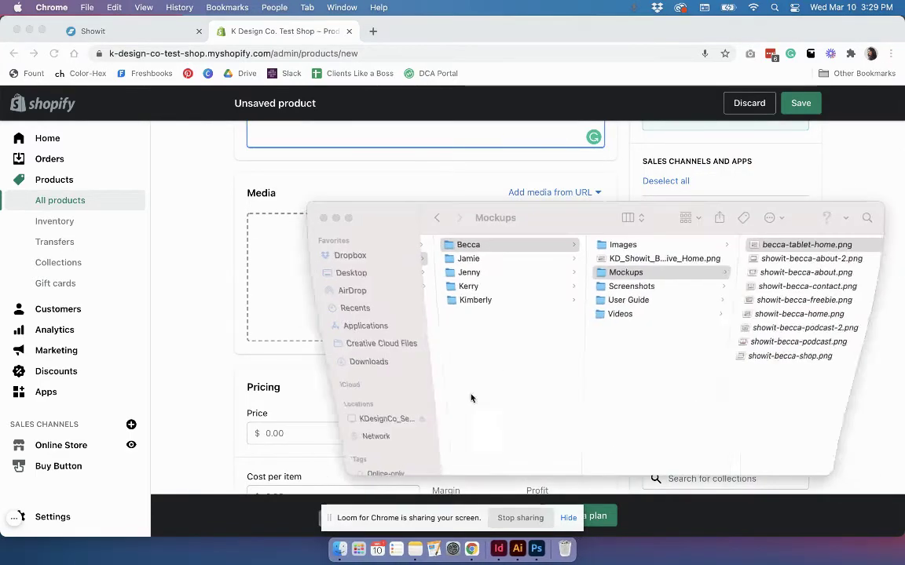
pyautogui.click(808, 244)
pyautogui.moveTo(808, 245); pyautogui.dragTo(282, 292)
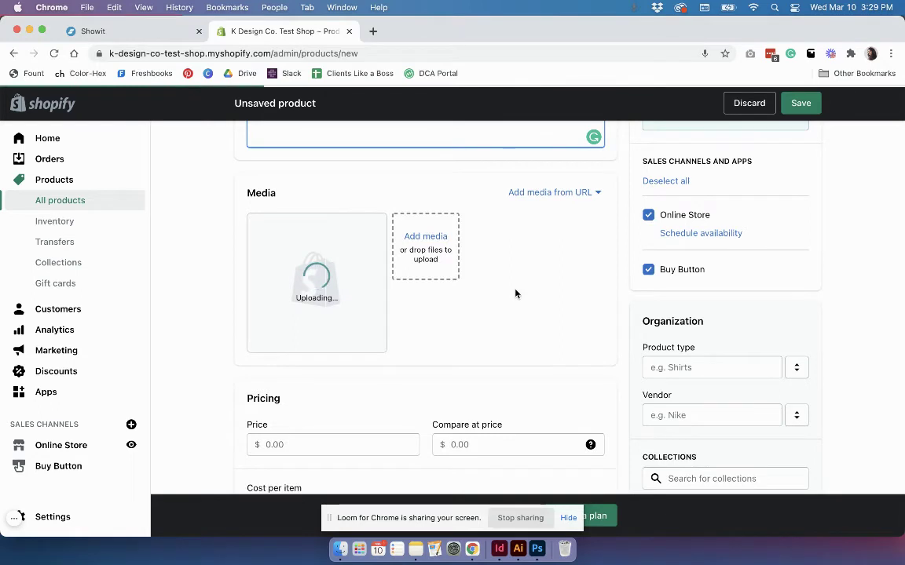
# Price the product at 329 and turn off tax, quantity tracking and physical product.
pyautogui.scroll(-2, 515, 295)
pyautogui.click(306, 365)
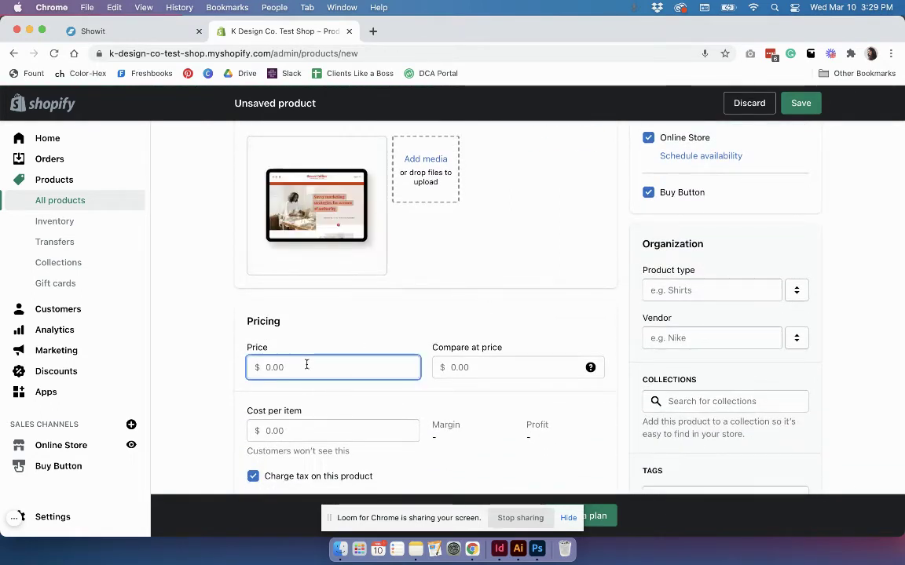
pyautogui.write('329')
pyautogui.scroll(-2, 313, 374)
pyautogui.click(281, 398)
pyautogui.scroll(-2, 281, 404)
pyautogui.click(252, 434)
pyautogui.scroll(-2, 355, 431)
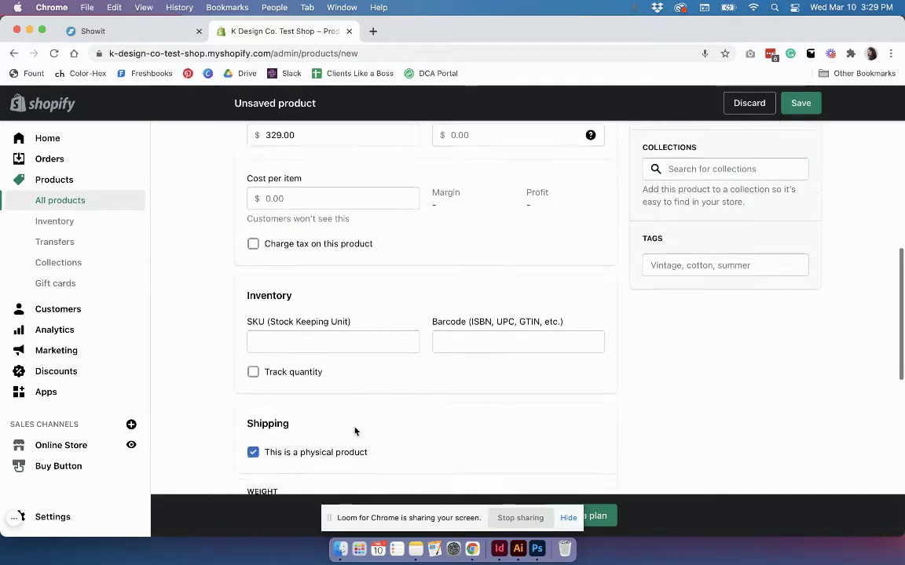
pyautogui.scroll(-2, 355, 431)
pyautogui.click(252, 346)
# Set the product status to Active and save it.
pyautogui.scroll(-1, 259, 351)
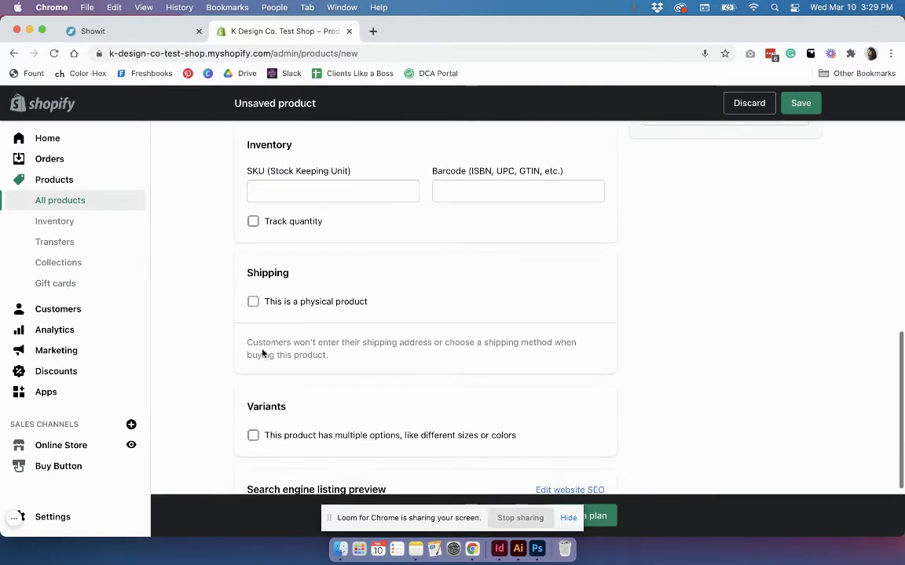
pyautogui.scroll(-2, 252, 354)
pyautogui.scroll(10, 258, 350)
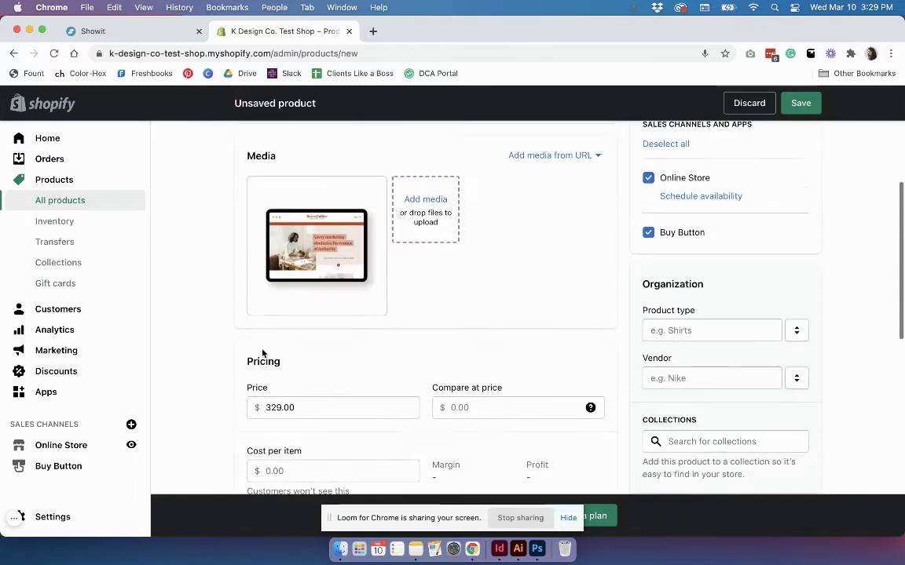
pyautogui.scroll(3, 264, 353)
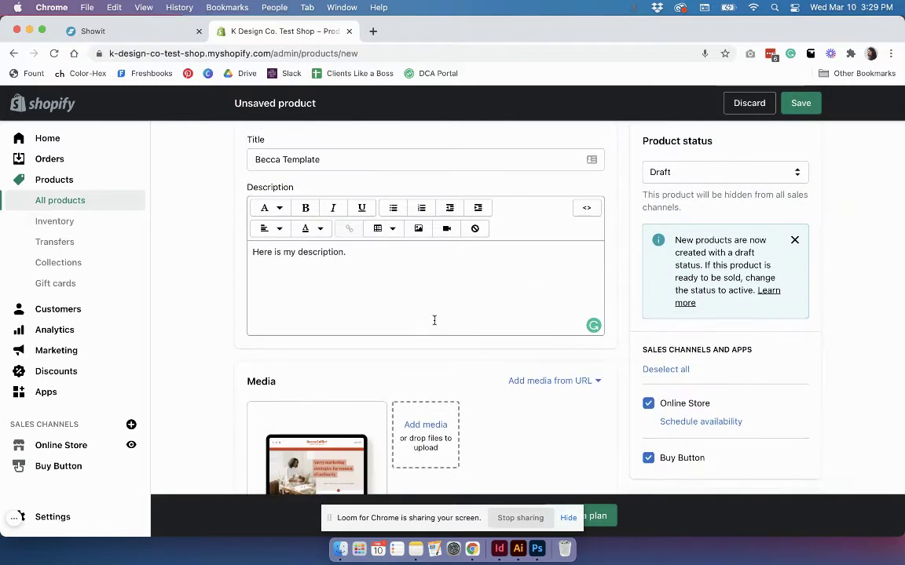
pyautogui.scroll(2, 433, 320)
pyautogui.scroll(1, 433, 319)
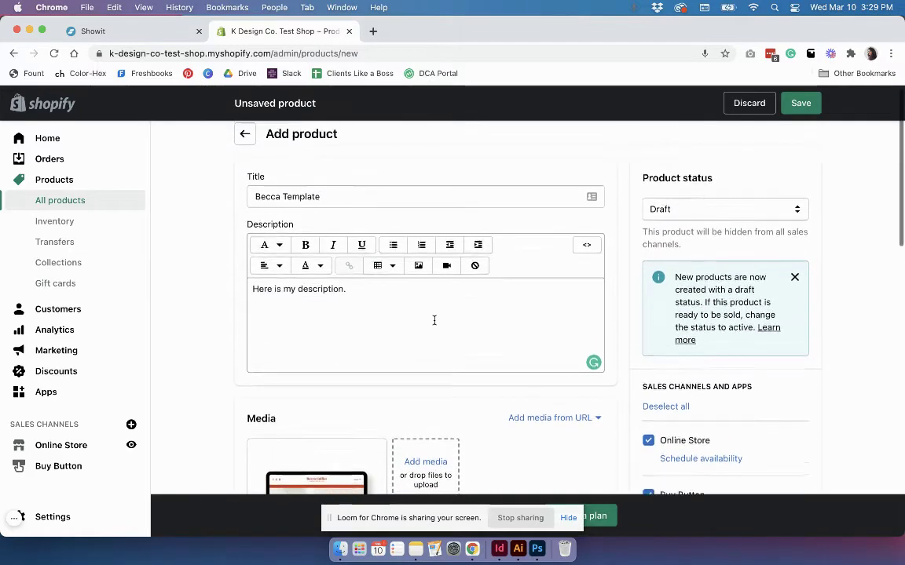
pyautogui.scroll(-3, 433, 319)
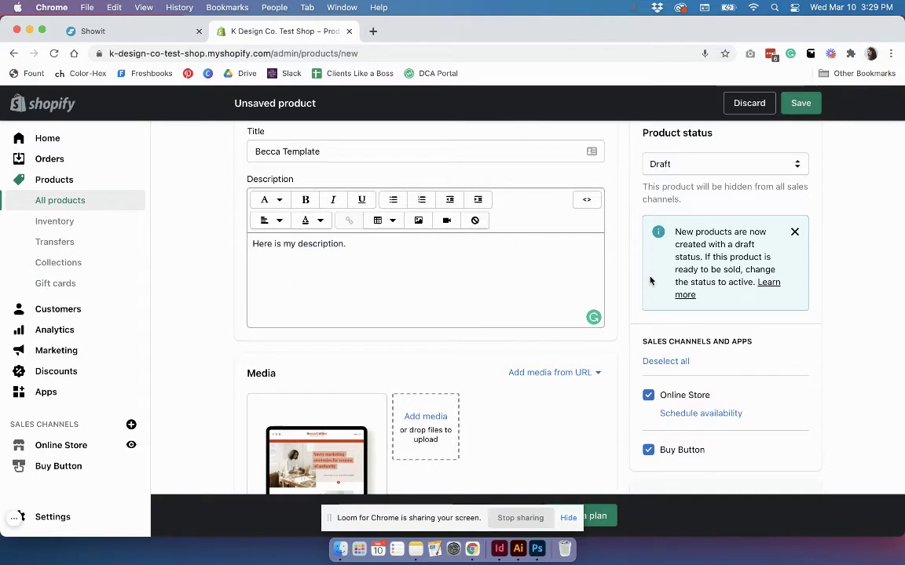
pyautogui.scroll(2, 650, 281)
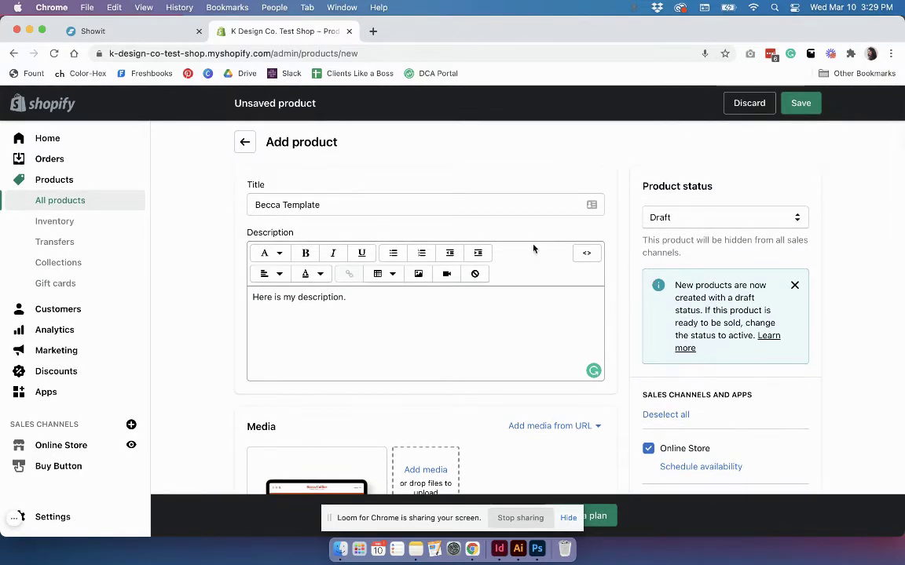
pyautogui.click(724, 219)
pyautogui.click(699, 203)
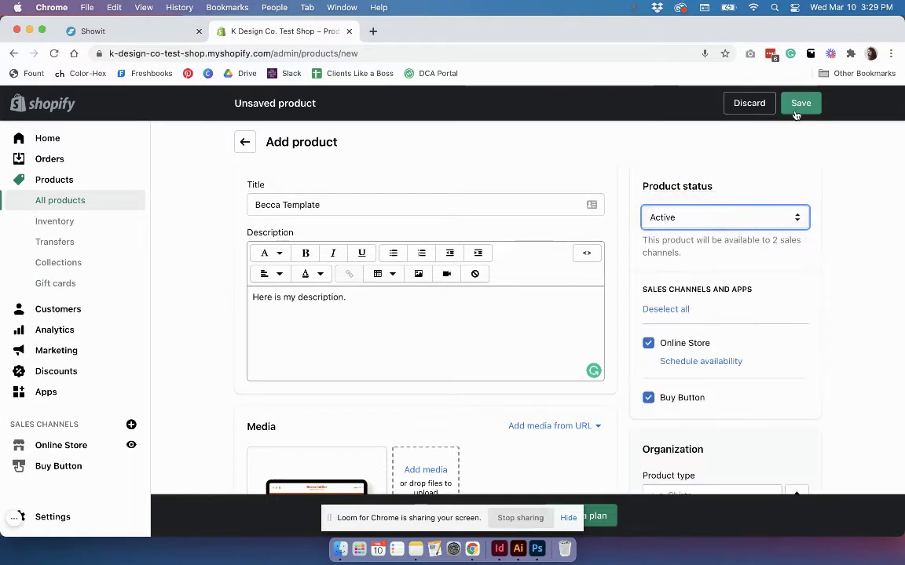
pyautogui.click(795, 115)
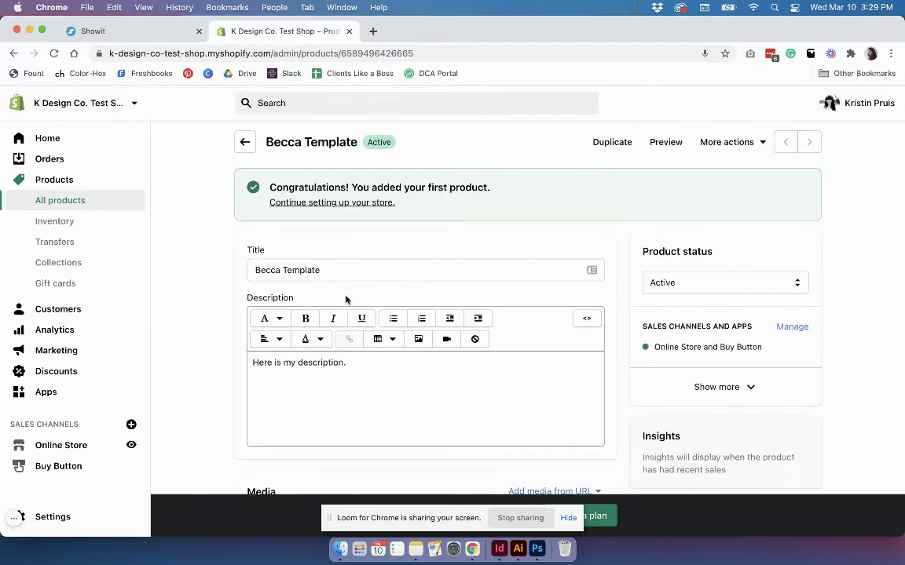
# Dismiss the Add sales channel dialog and review the Becca Template product's Online Store and Buy Button channels.
pyautogui.scroll(-3, 345, 300)
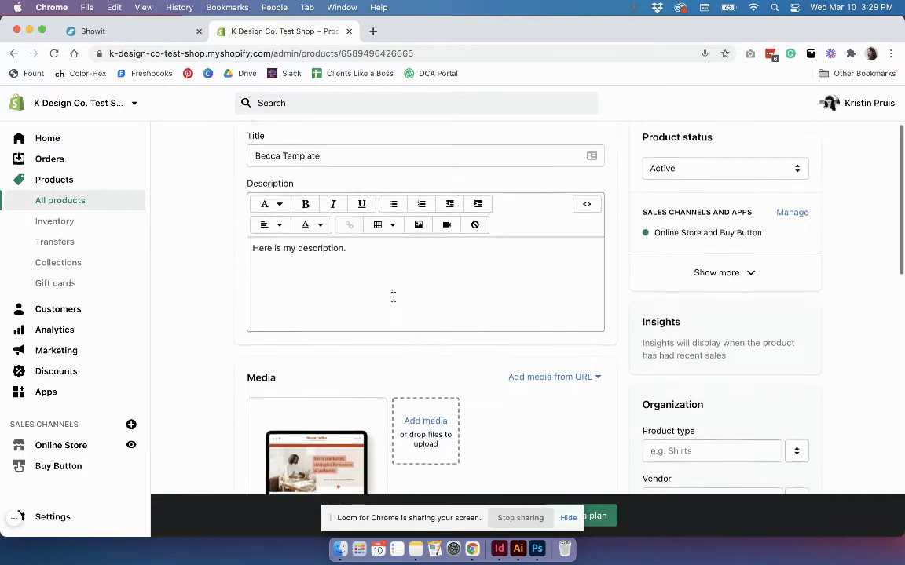
pyautogui.scroll(-1, 394, 297)
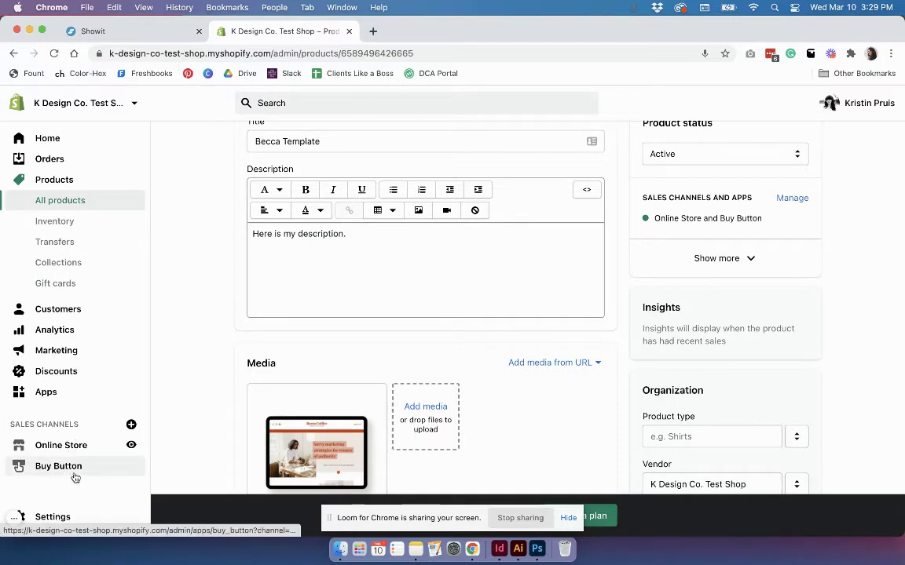
pyautogui.click(132, 425)
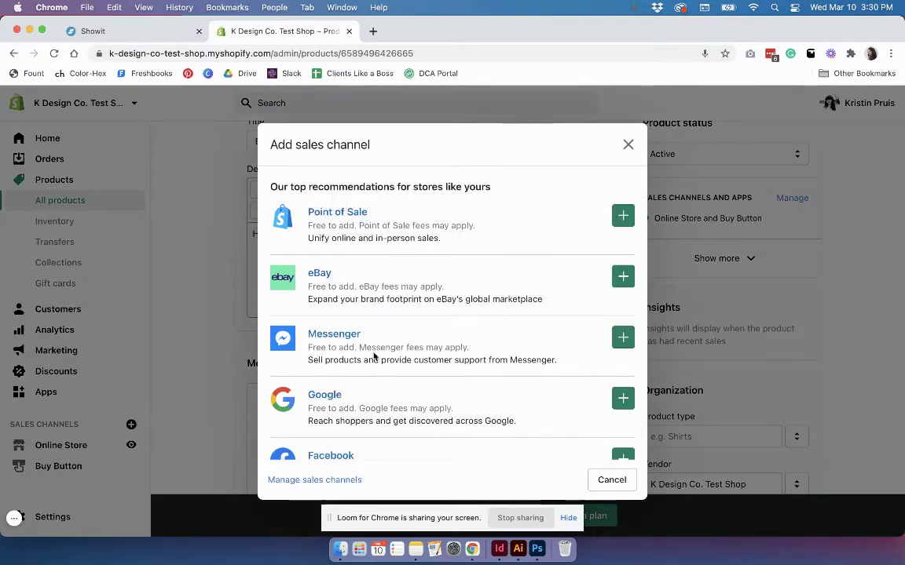
pyautogui.click(629, 144)
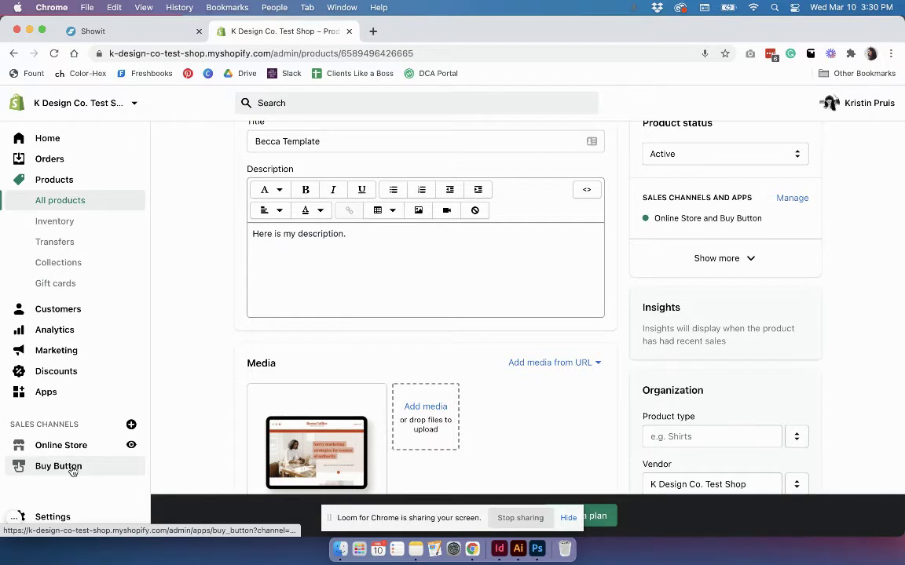
pyautogui.scroll(-1, 73, 471)
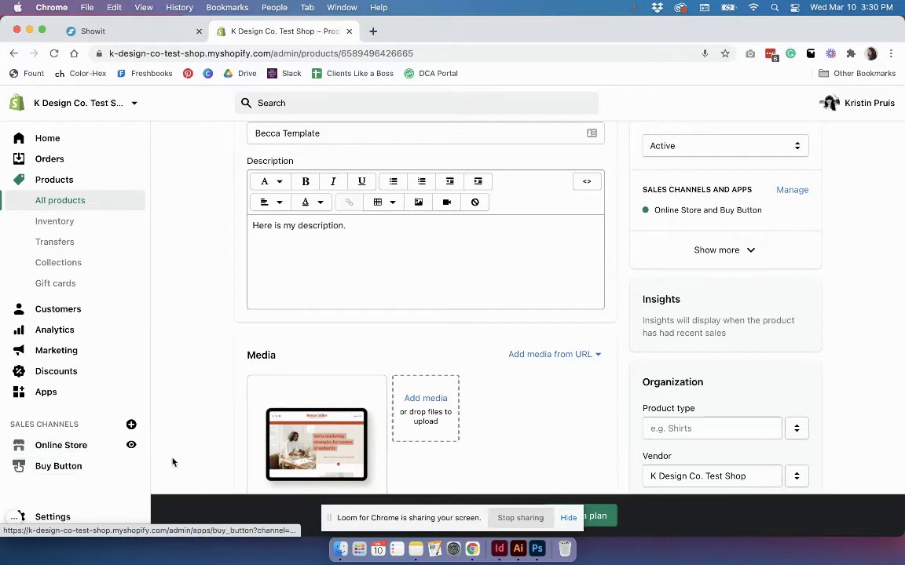
pyautogui.scroll(-2, 189, 459)
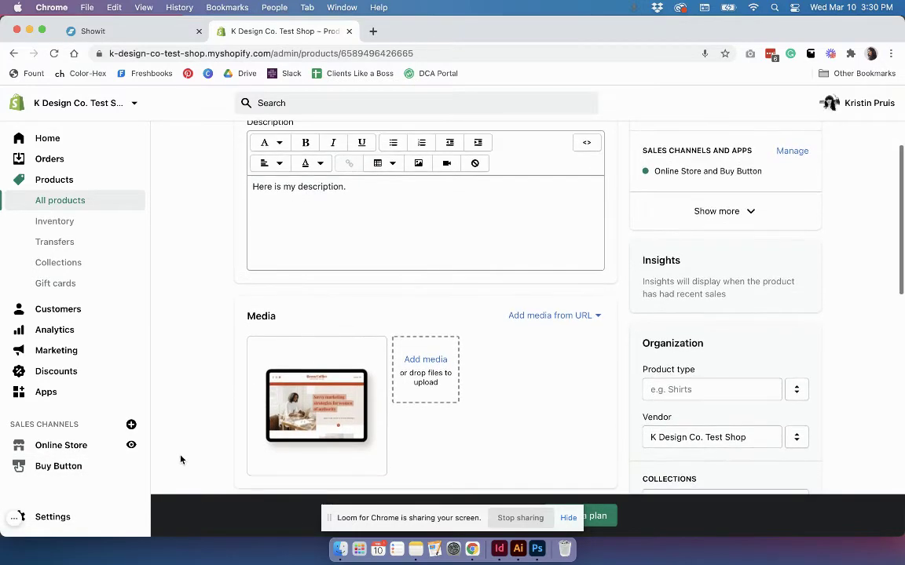
# Create a Product Buy Button for the Becca Template product.
pyautogui.click(79, 467)
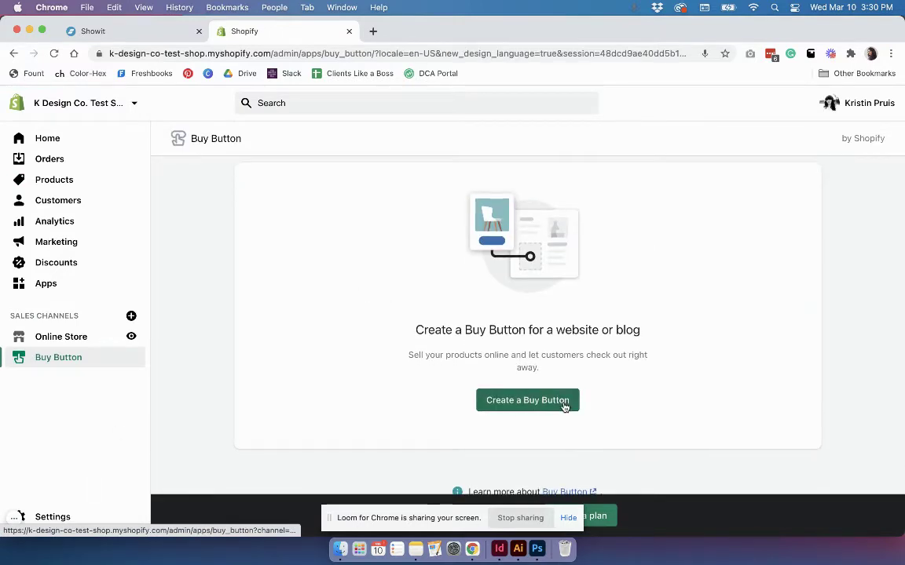
pyautogui.click(562, 403)
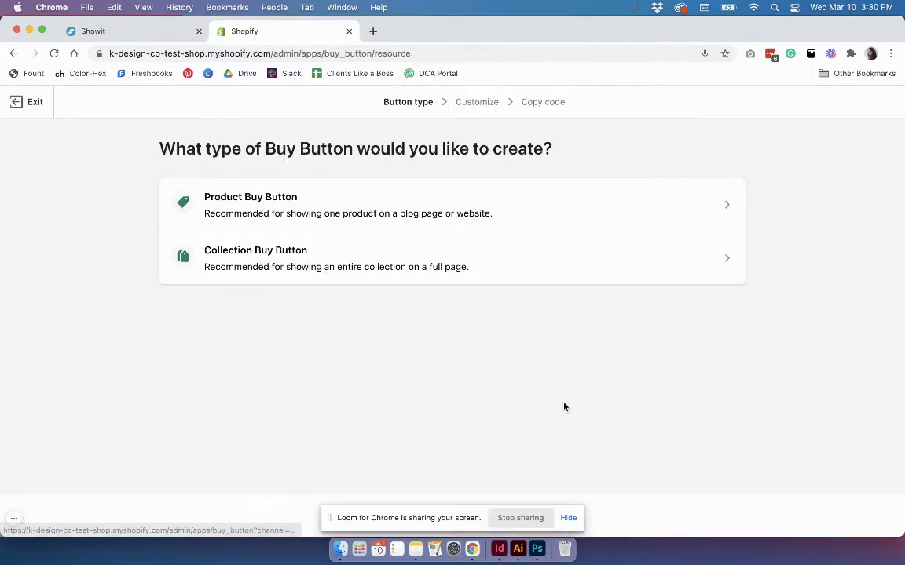
pyautogui.click(269, 213)
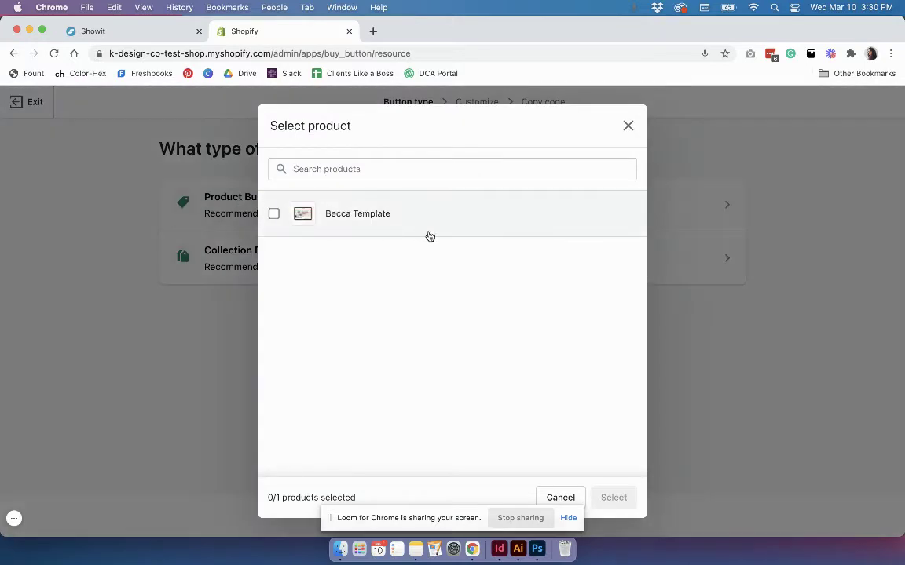
pyautogui.click(274, 214)
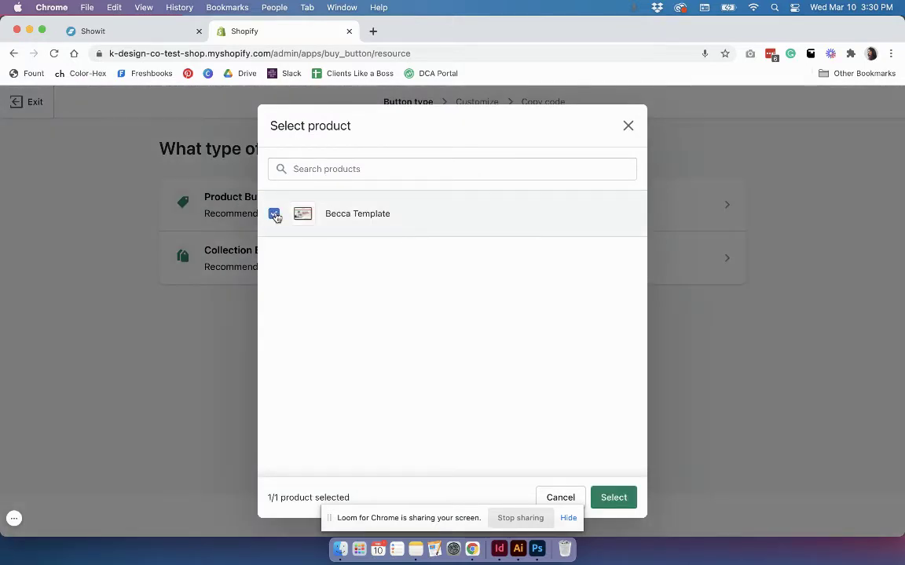
pyautogui.click(613, 498)
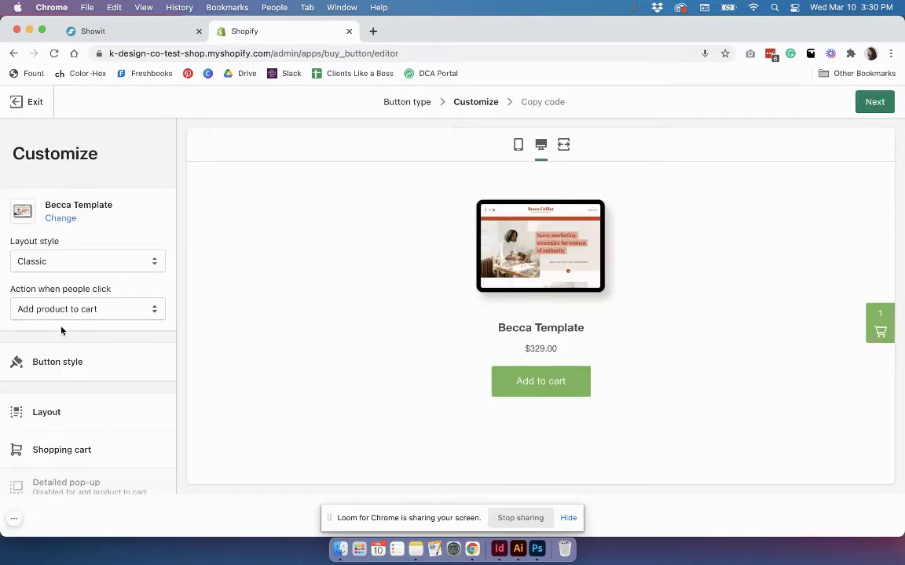
# Change the Buy Button layout style from Classic to Basic.
pyautogui.click(91, 261)
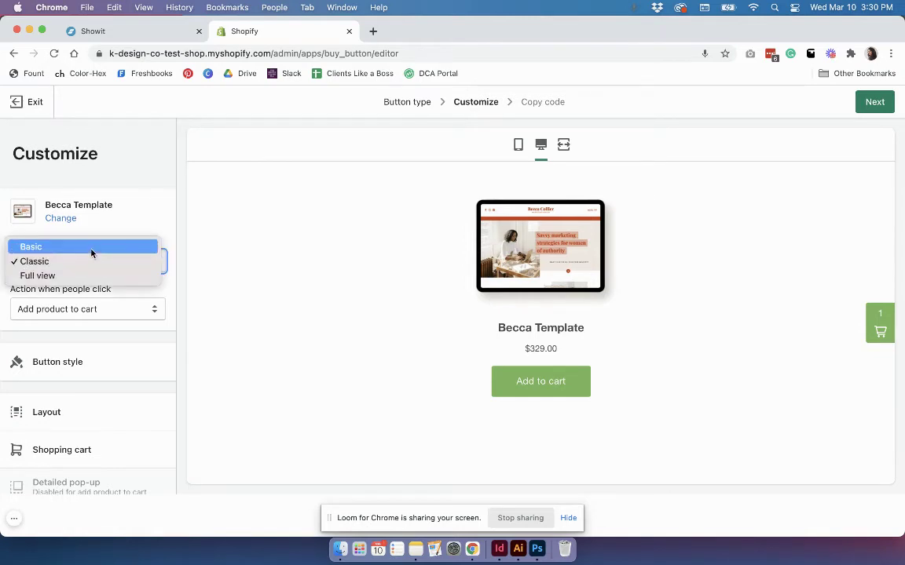
pyautogui.click(170, 234)
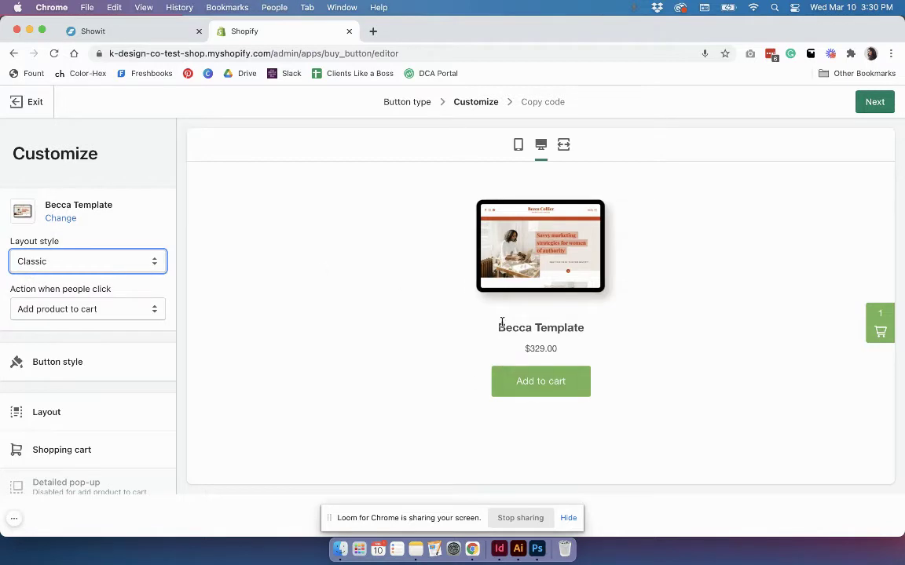
pyautogui.click(161, 33)
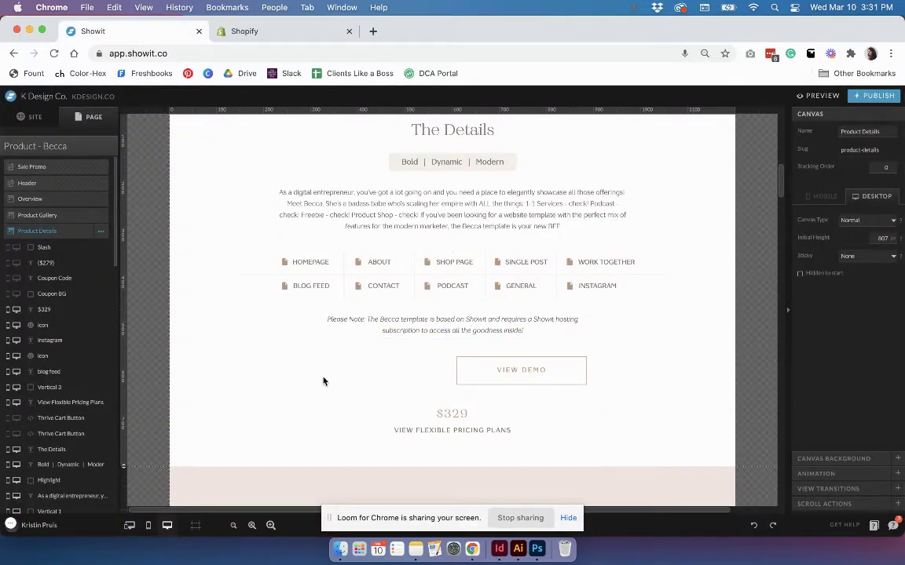
pyautogui.click(214, 31)
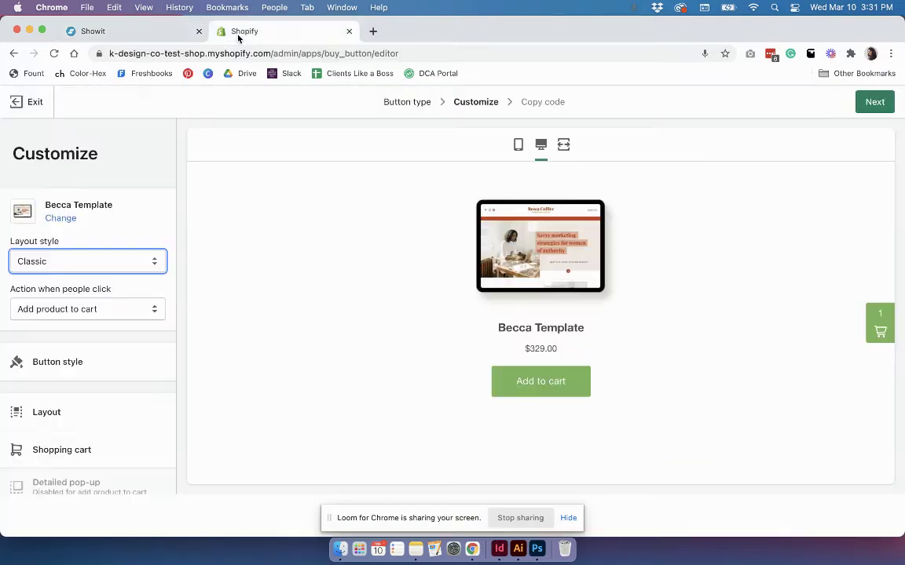
pyautogui.click(108, 259)
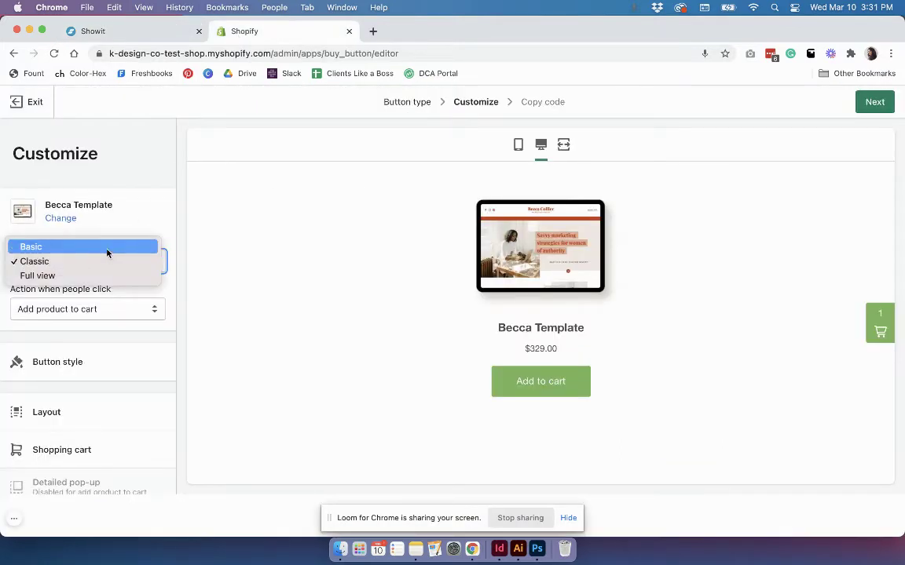
pyautogui.click(556, 233)
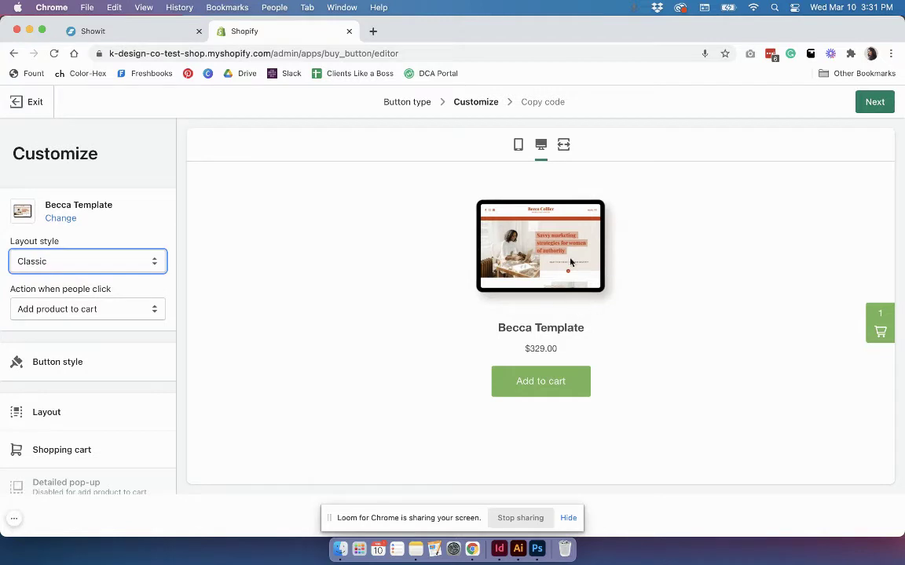
pyautogui.click(140, 262)
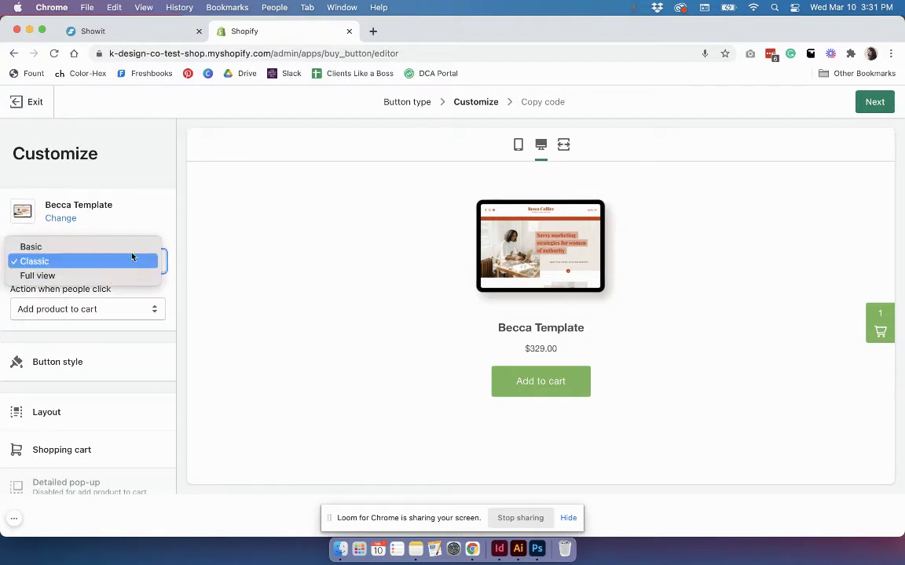
pyautogui.click(131, 249)
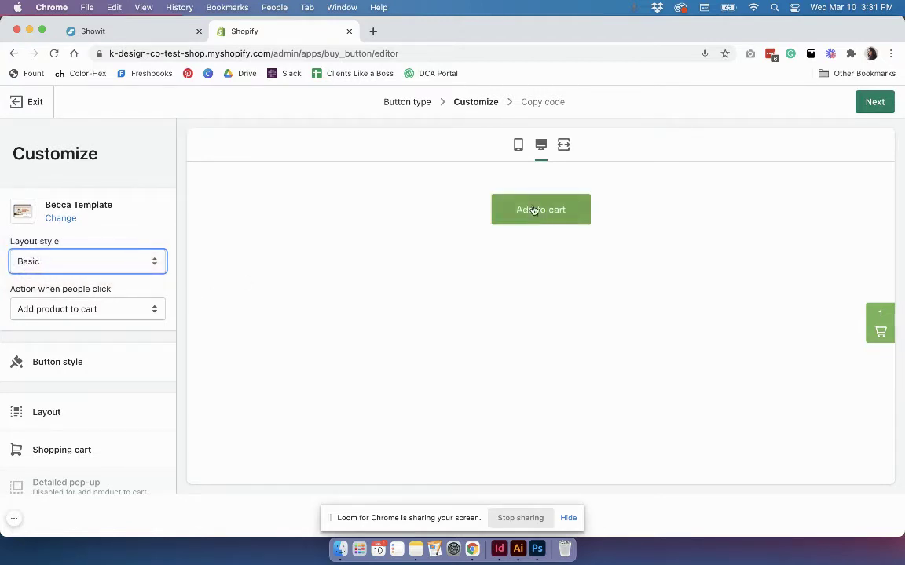
# Set the click action to Direct to checkout so the button reads Buy now.
pyautogui.click(125, 316)
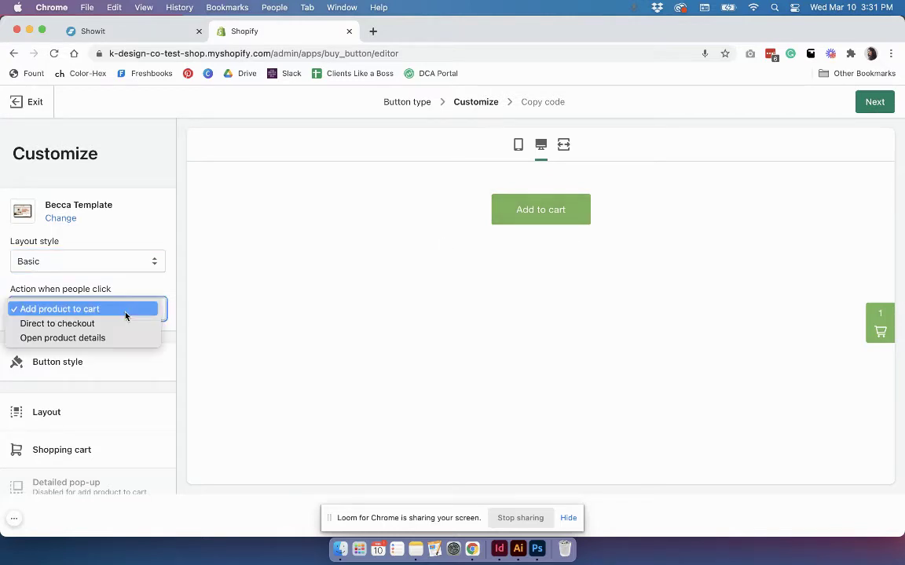
pyautogui.click(86, 325)
pyautogui.scroll(-1, 134, 323)
# Set the Buy now button corners to 0 px.
pyautogui.click(71, 349)
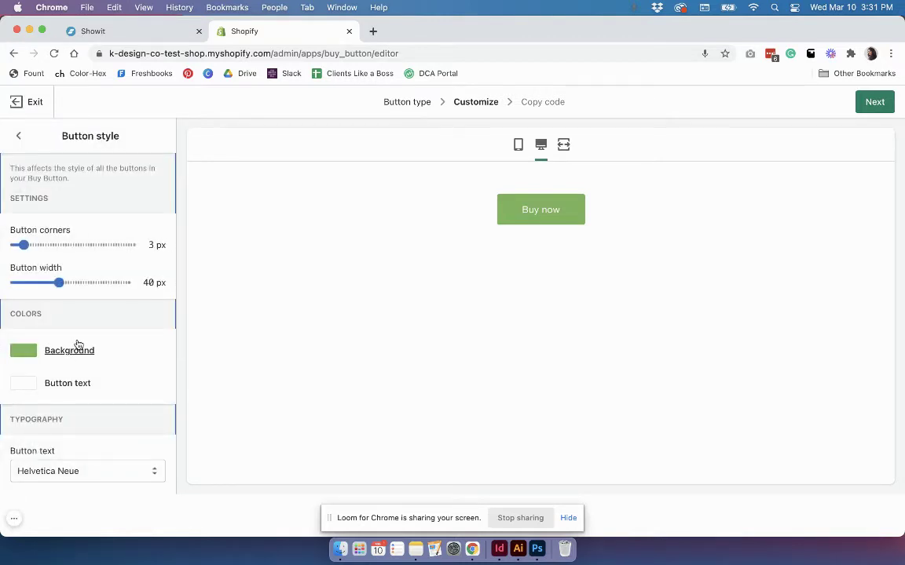
pyautogui.click(23, 244)
pyautogui.moveTo(23, 244); pyautogui.dragTo(7, 244)
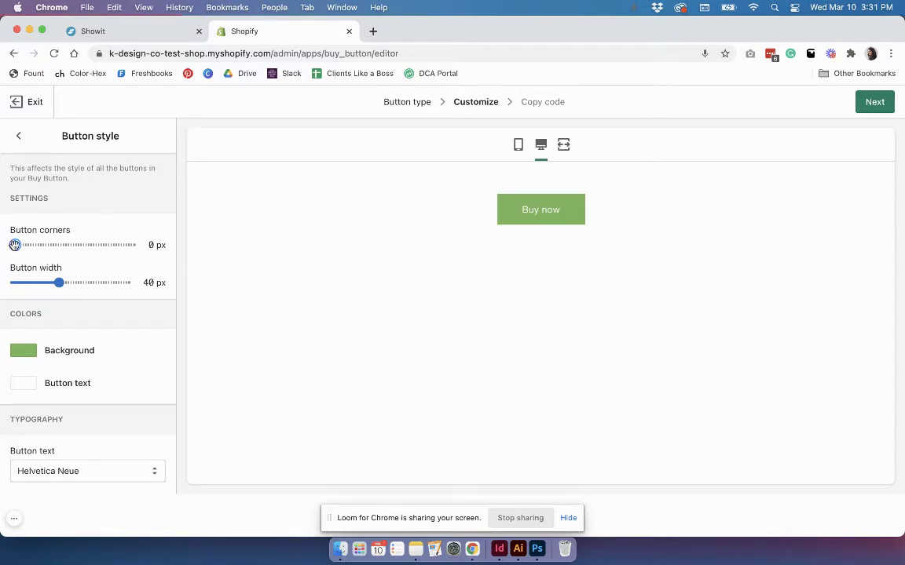
pyautogui.moveTo(14, 244)
pyautogui.mouseDown()
pyautogui.moveTo(130, 244)
pyautogui.moveTo(14, 244)
pyautogui.mouseUp()
# Check the VIEW DEMO button's 277 × 60 size in Showit for comparison.
pyautogui.click(102, 30)
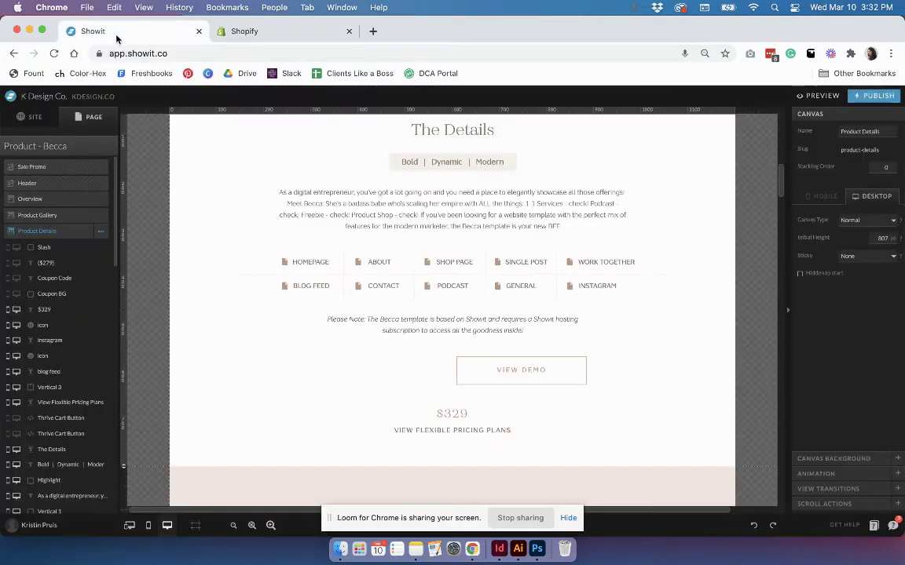
pyautogui.click(569, 362)
pyautogui.scroll(2, 569, 360)
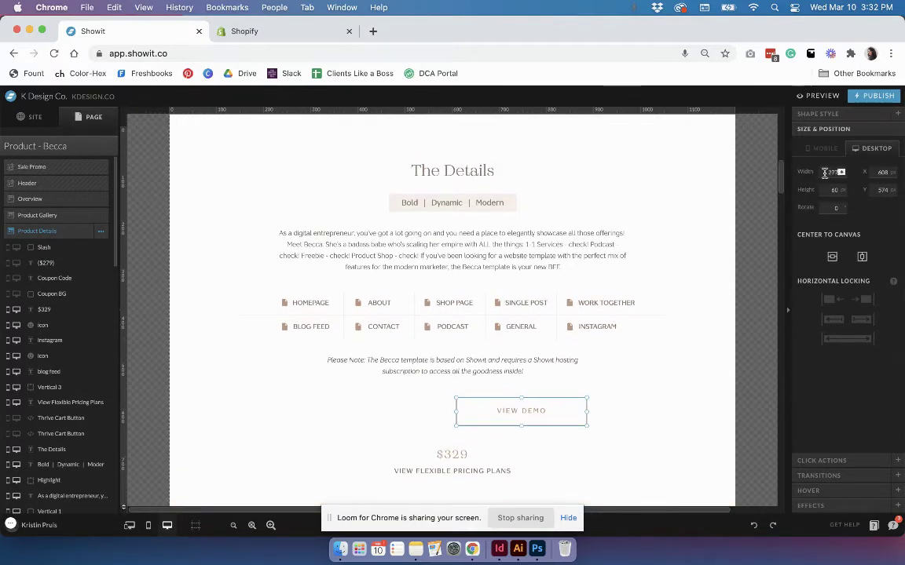
# Set the Buy now button width to 80 px, comparing it against the Showit page.
pyautogui.click(240, 31)
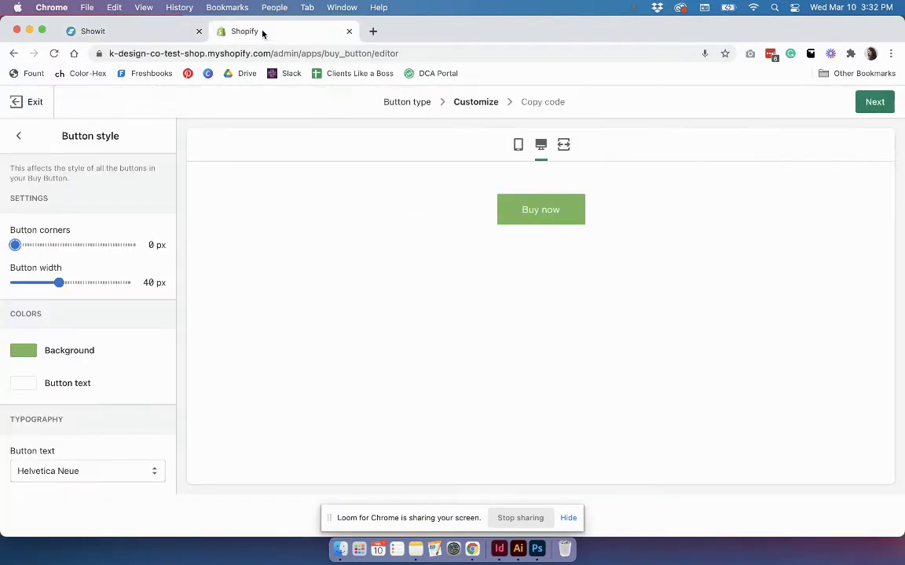
pyautogui.moveTo(59, 283); pyautogui.dragTo(110, 283)
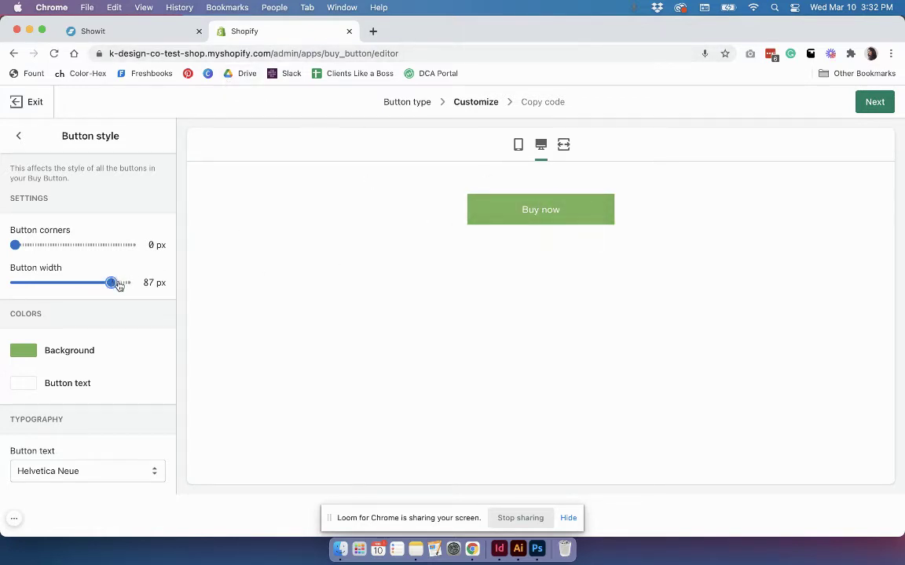
pyautogui.click(144, 38)
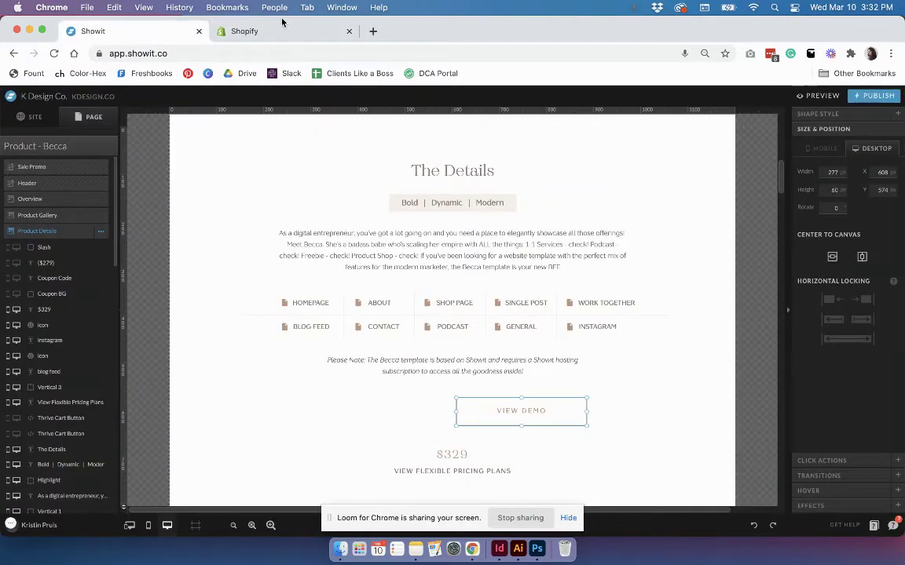
pyautogui.click(259, 32)
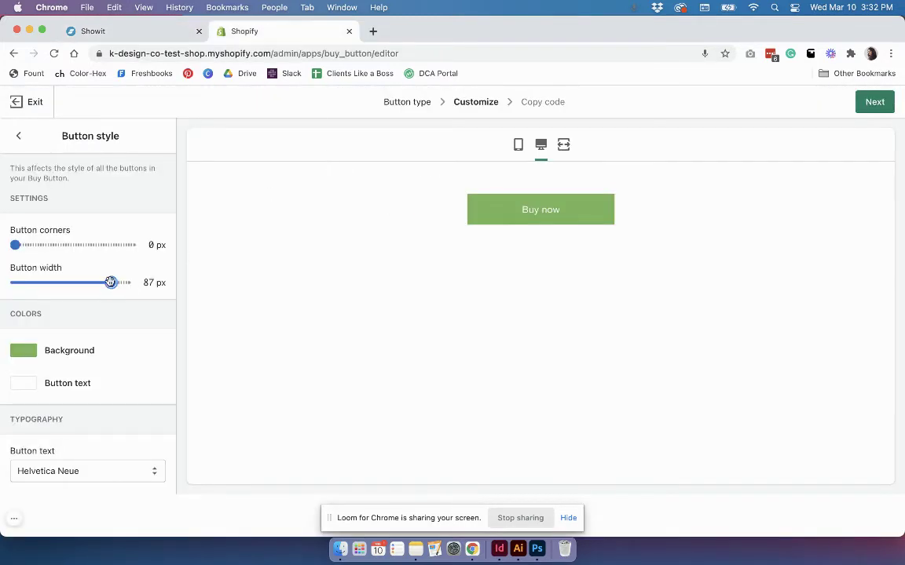
pyautogui.moveTo(111, 282); pyautogui.dragTo(104, 282)
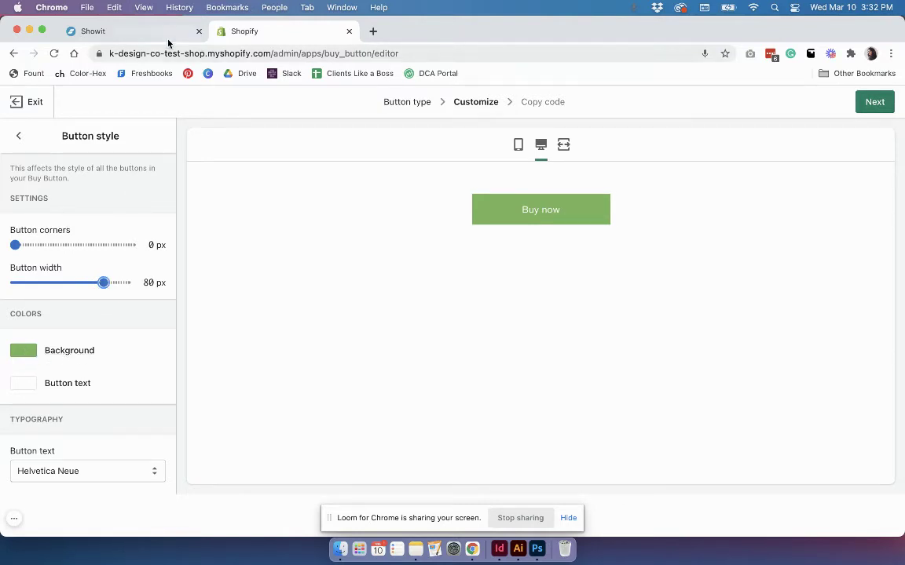
# Copy the border colour #be9885 from the VIEW DEMO shape's style in Showit.
pyautogui.click(141, 31)
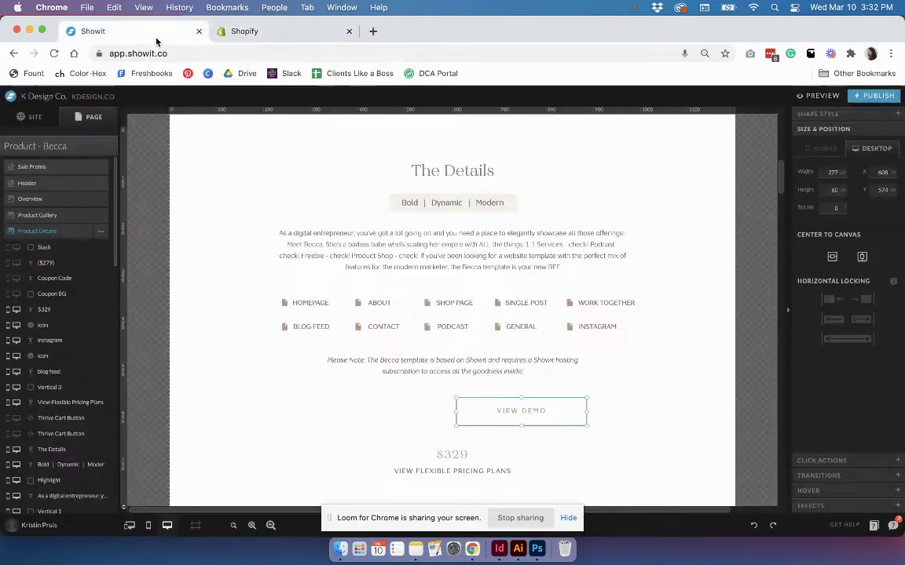
pyautogui.click(848, 114)
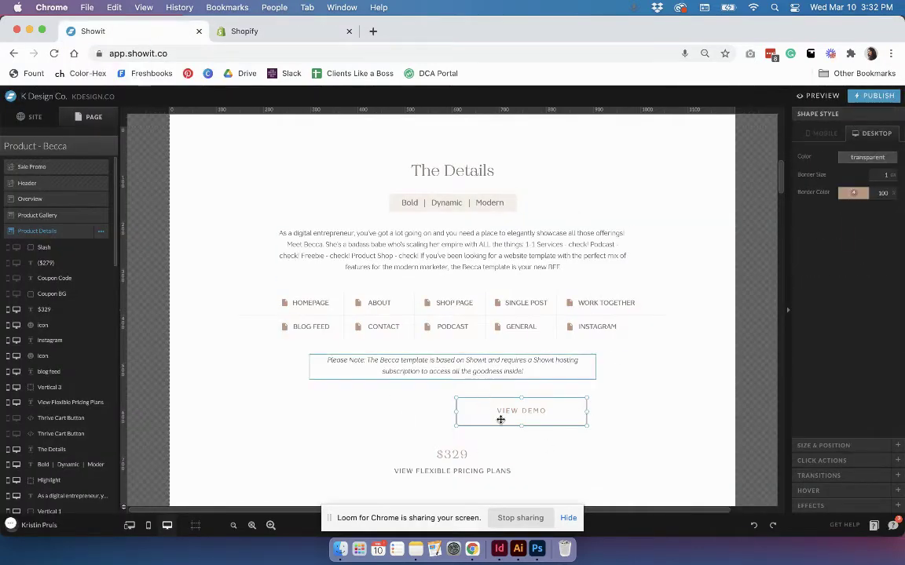
pyautogui.click(856, 193)
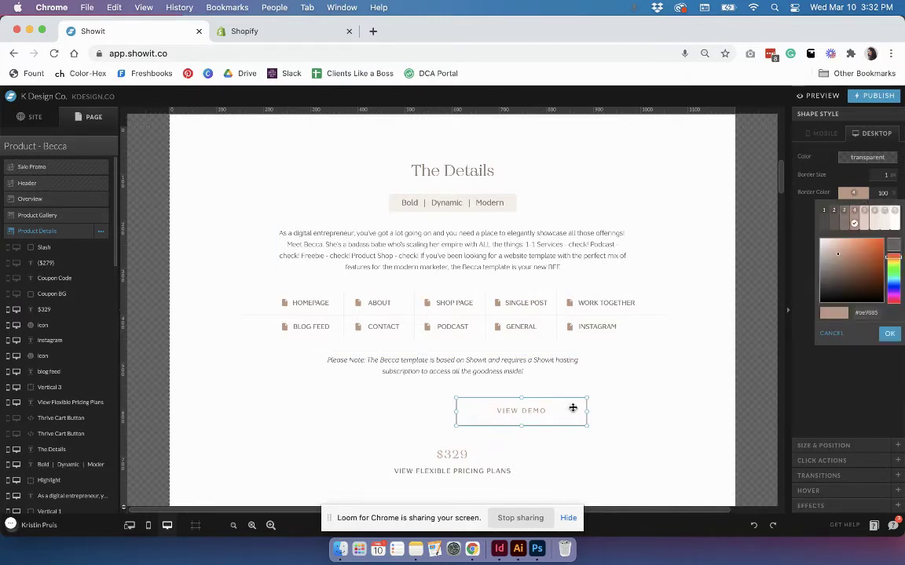
pyautogui.click(865, 312)
pyautogui.press('super+c')
# Replace the Shopify Buy now button's green background with the tan #be9885.
pyautogui.click(803, 310)
pyautogui.click(249, 34)
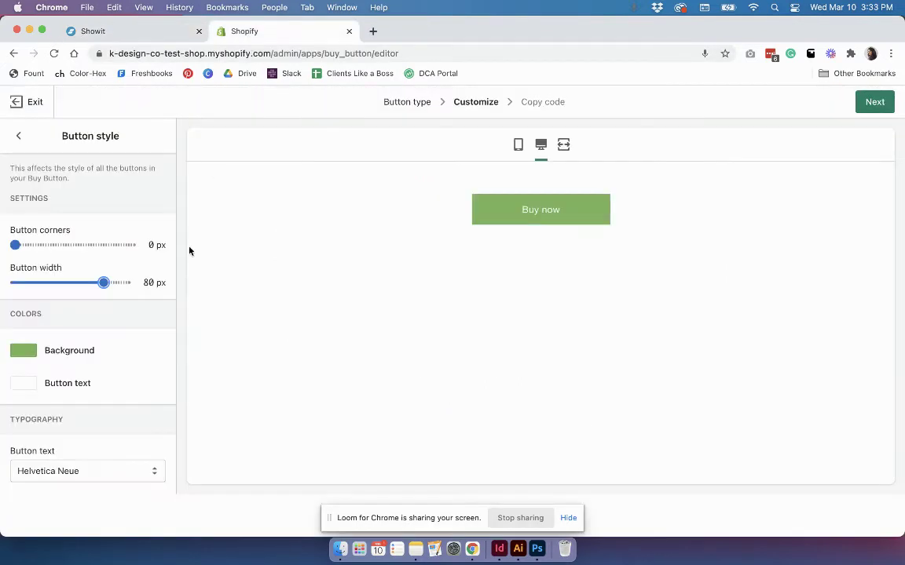
pyautogui.click(23, 350)
pyautogui.click(81, 314)
pyautogui.press('super+a')
pyautogui.press('super+v')
pyautogui.click(168, 322)
# Set the Buy now button's text font to Lato.
pyautogui.scroll(-2, 112, 380)
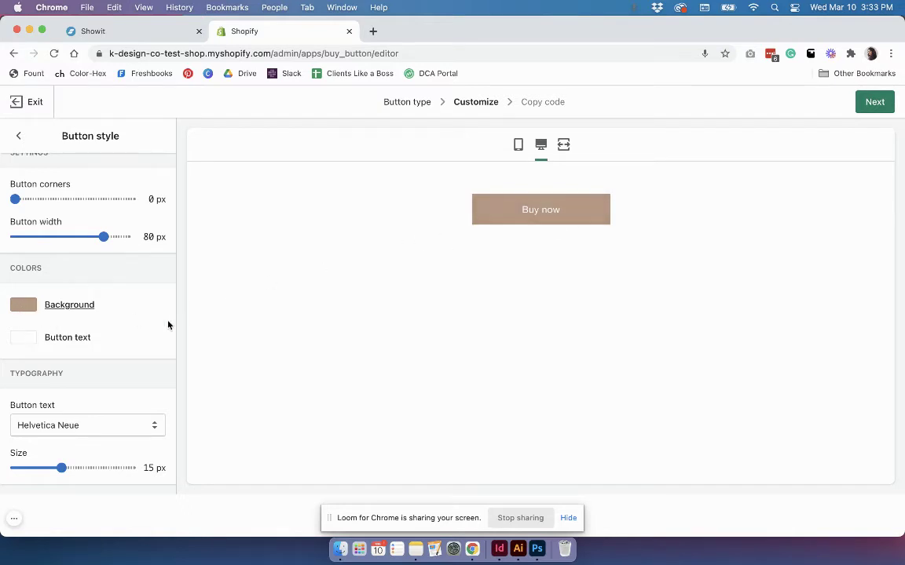
pyautogui.scroll(2, 77, 314)
pyautogui.scroll(-2, 77, 315)
pyautogui.click(70, 429)
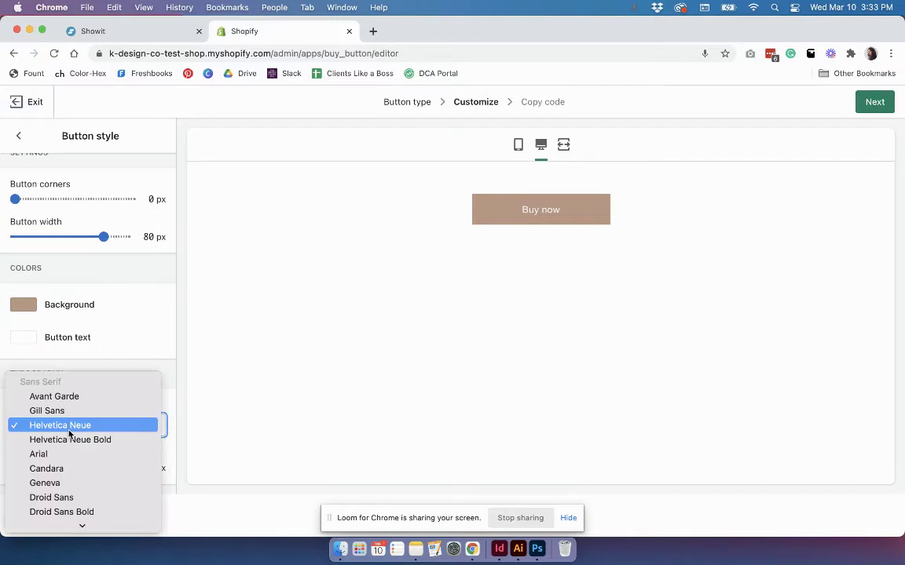
pyautogui.scroll(-10, 69, 433)
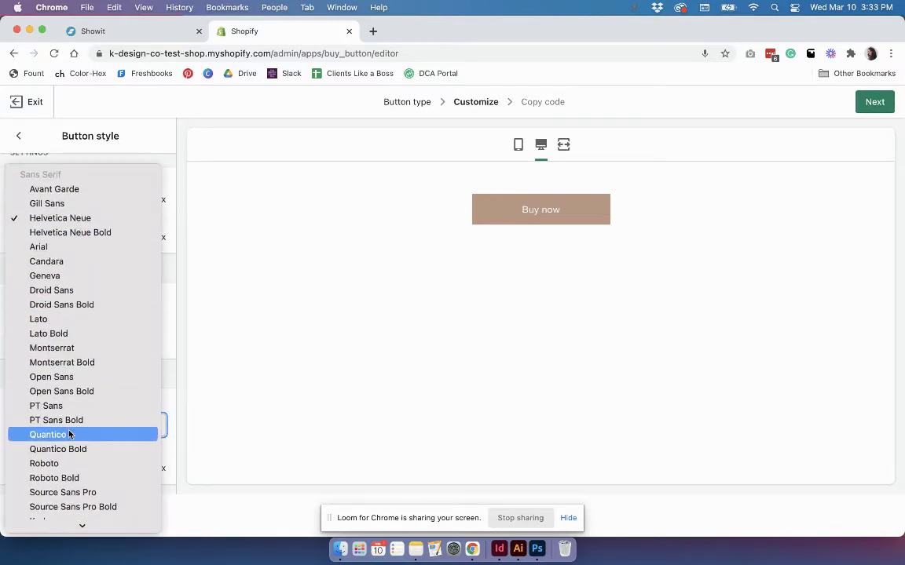
pyautogui.scroll(-10, 69, 434)
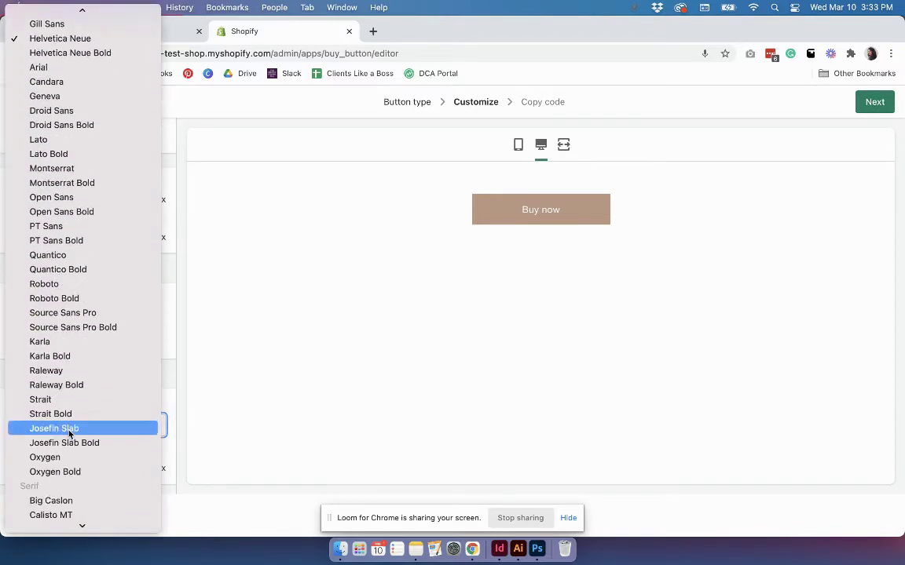
pyautogui.scroll(1, 69, 434)
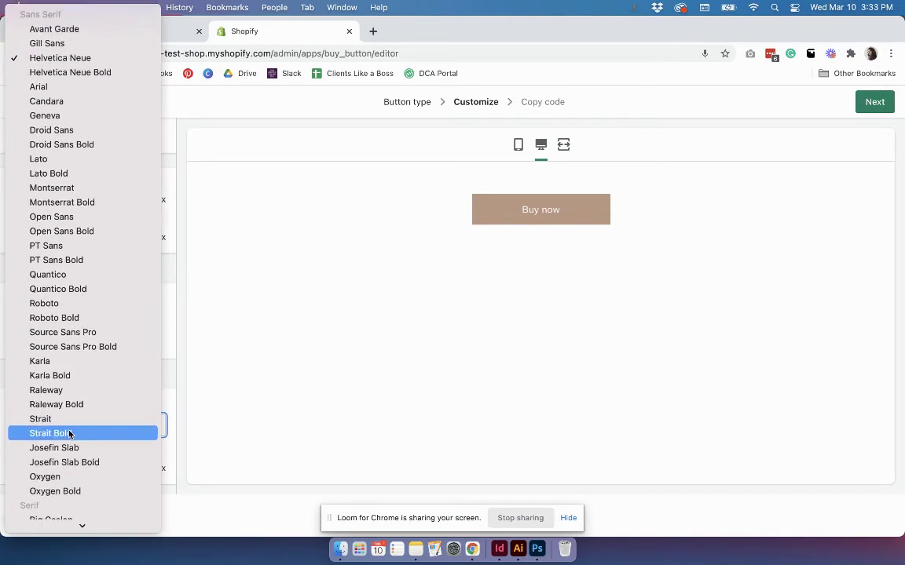
pyautogui.scroll(-8, 69, 433)
pyautogui.scroll(-7, 69, 433)
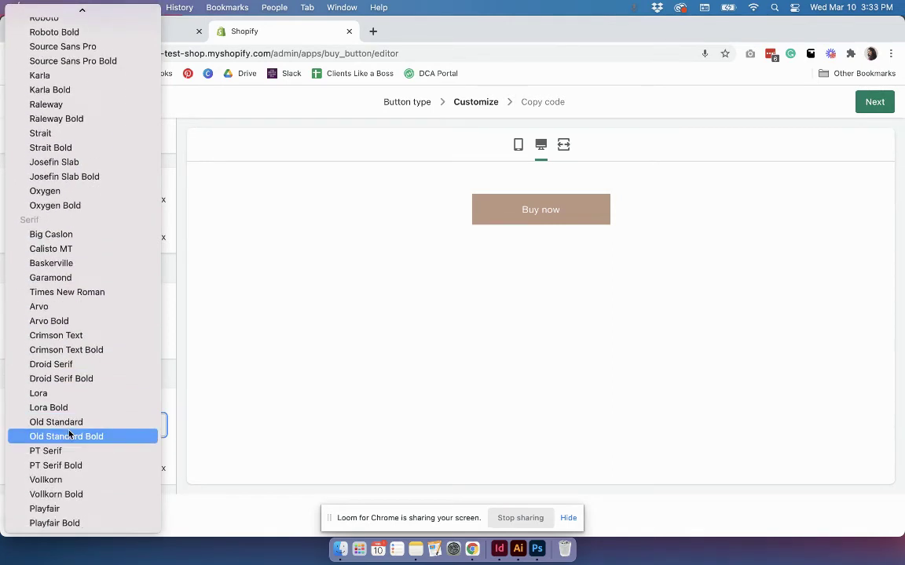
pyautogui.scroll(20, 88, 477)
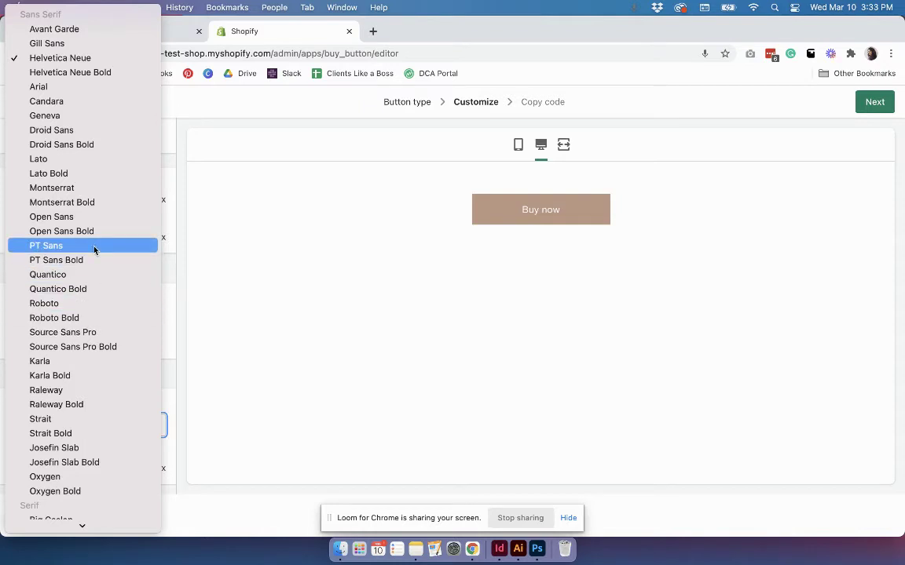
pyautogui.click(79, 160)
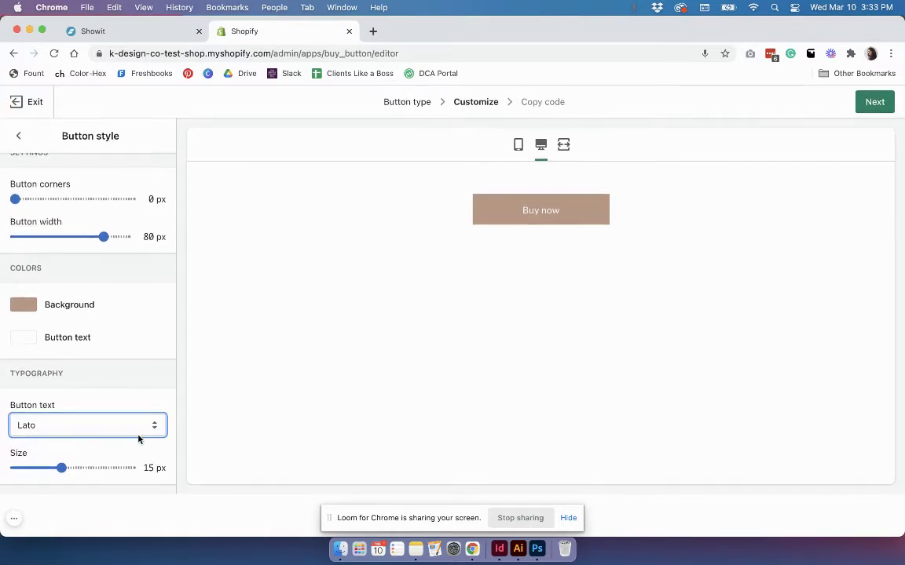
# Nudge the button text size slider up slightly.
pyautogui.click(62, 468)
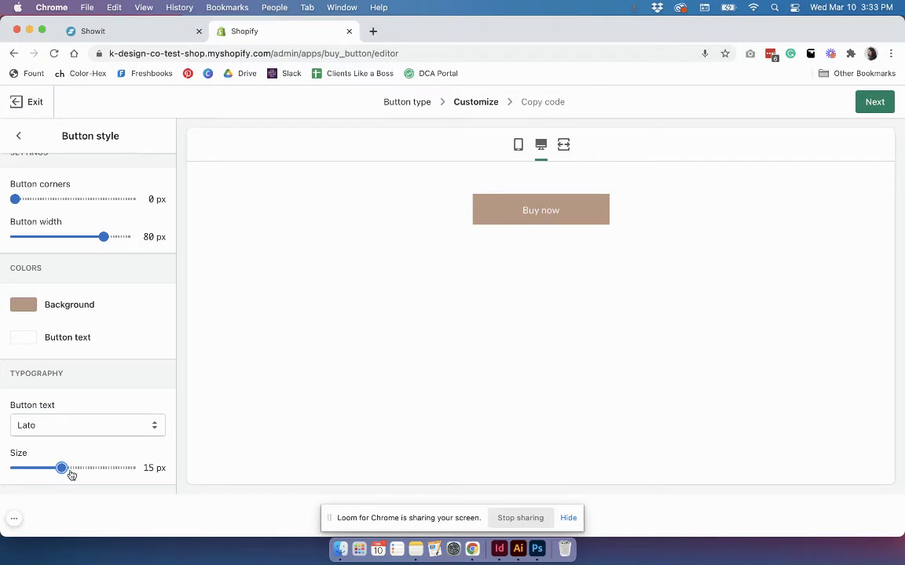
pyautogui.moveTo(70, 474)
pyautogui.mouseDown()
pyautogui.moveTo(90, 473)
pyautogui.moveTo(44, 473)
pyautogui.moveTo(62, 472)
pyautogui.mouseUp()
pyautogui.scroll(3, 109, 301)
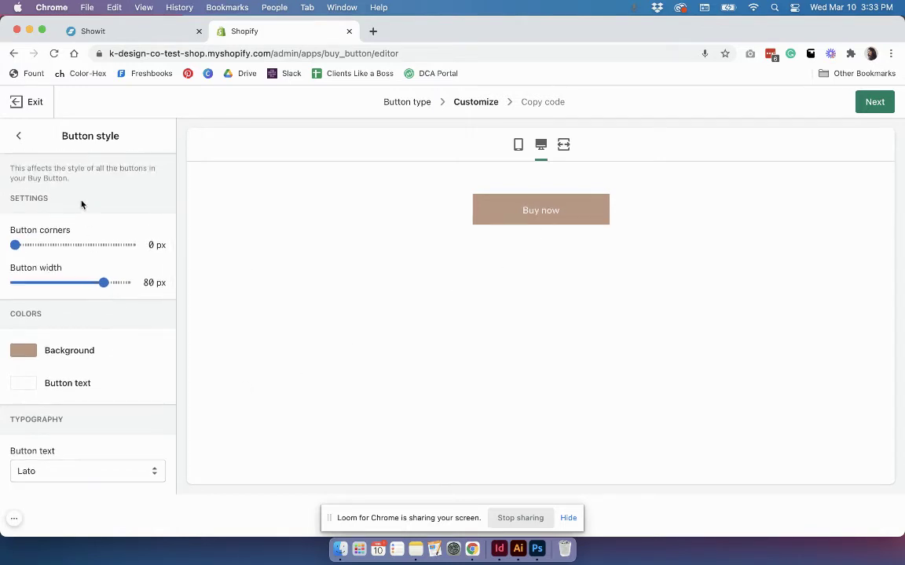
pyautogui.scroll(-1, 80, 204)
pyautogui.scroll(-1, 79, 204)
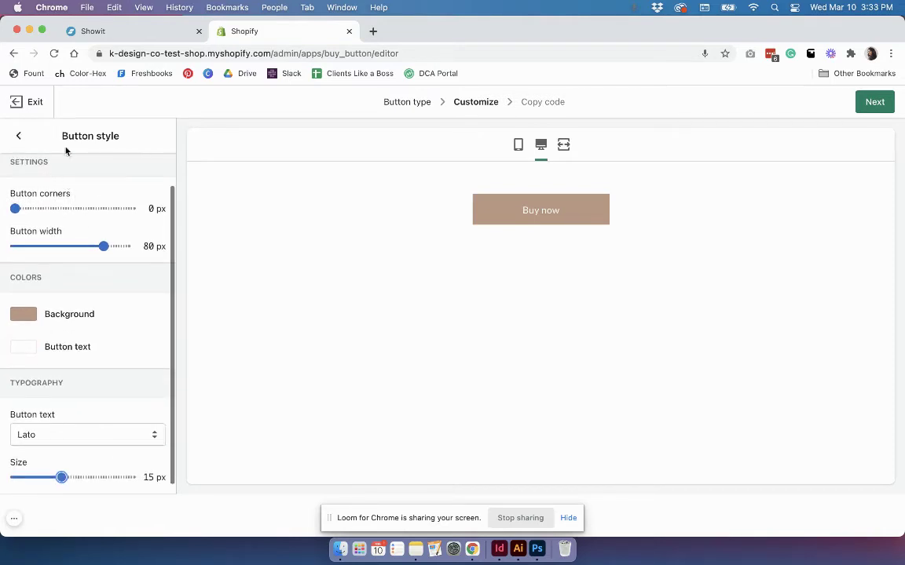
# Preview the button at mobile, desktop and full widths, ending on mobile, then return to Customize.
pyautogui.click(518, 146)
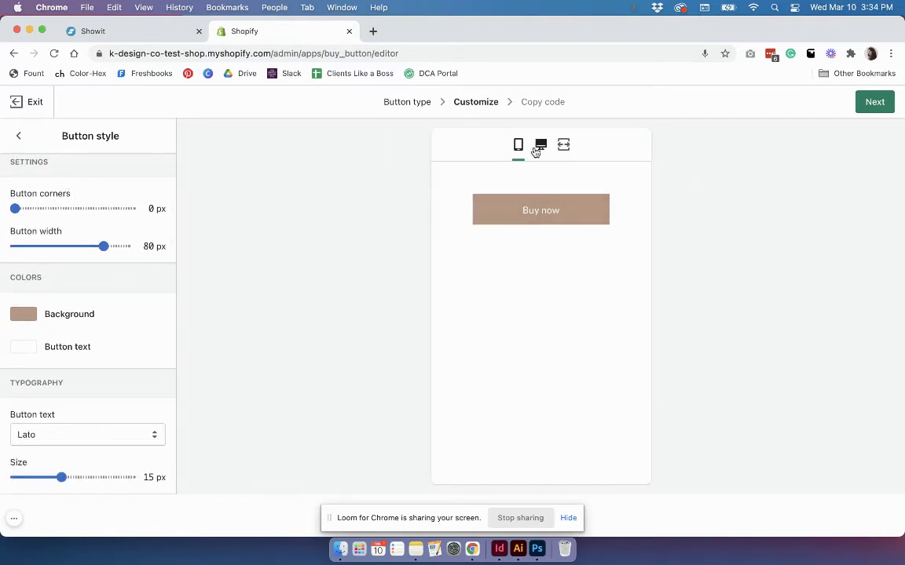
pyautogui.click(540, 148)
pyautogui.click(563, 147)
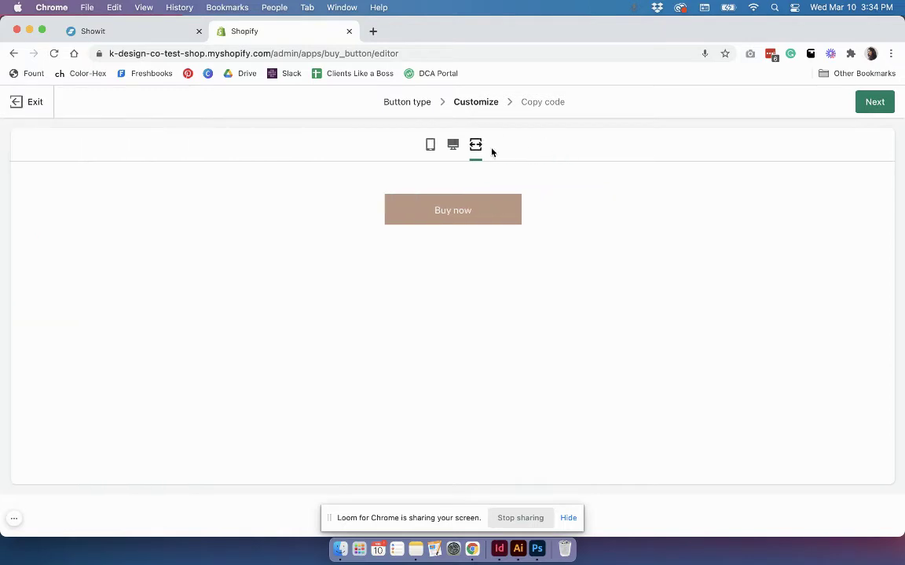
pyautogui.click(454, 146)
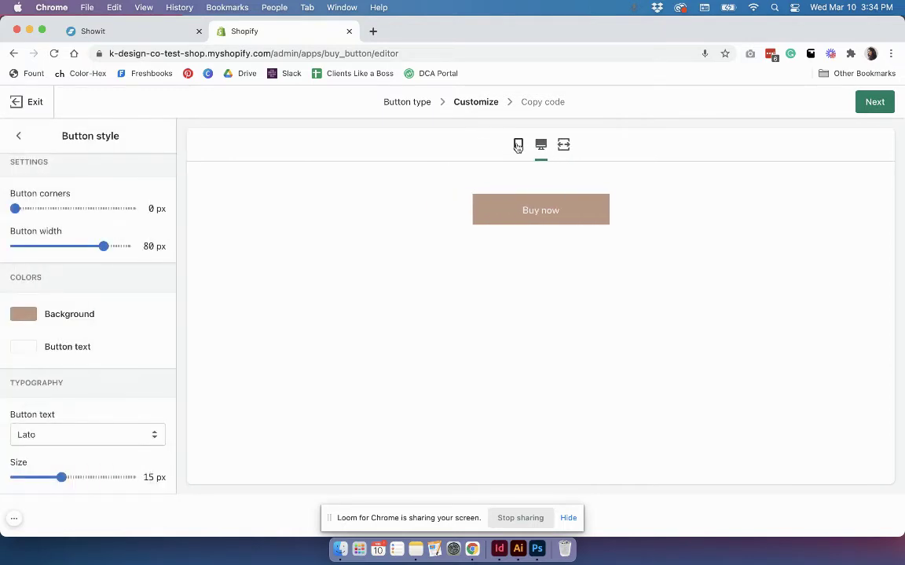
pyautogui.click(517, 146)
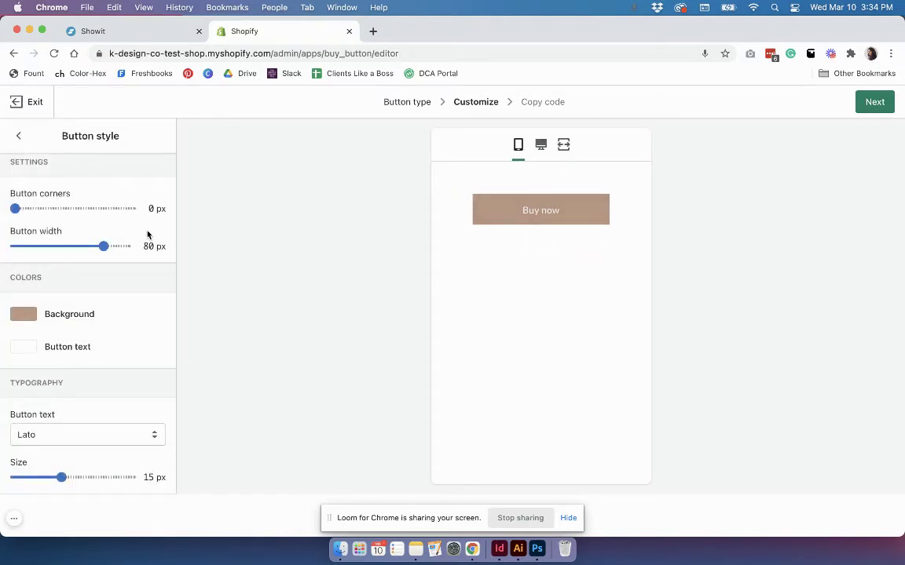
pyautogui.scroll(1, 47, 161)
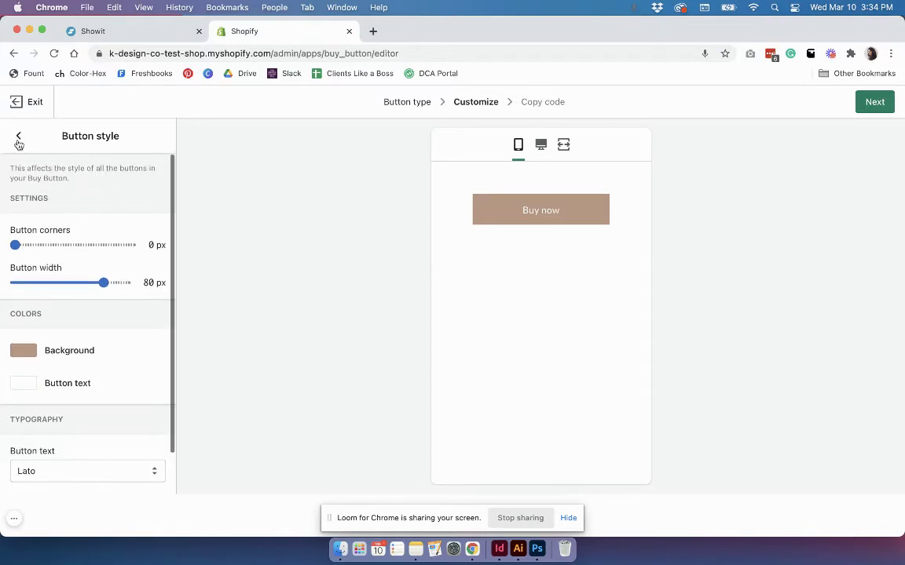
pyautogui.click(19, 138)
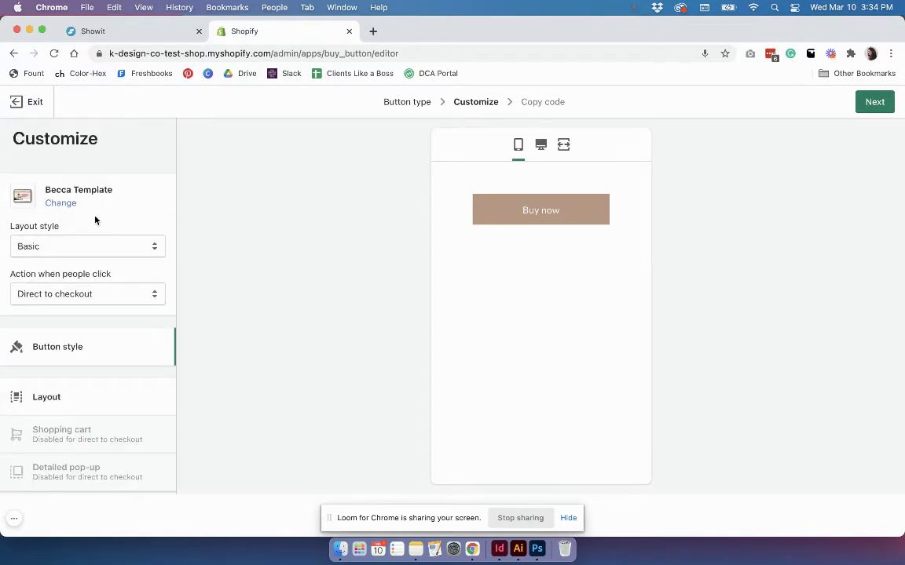
pyautogui.scroll(-3, 95, 220)
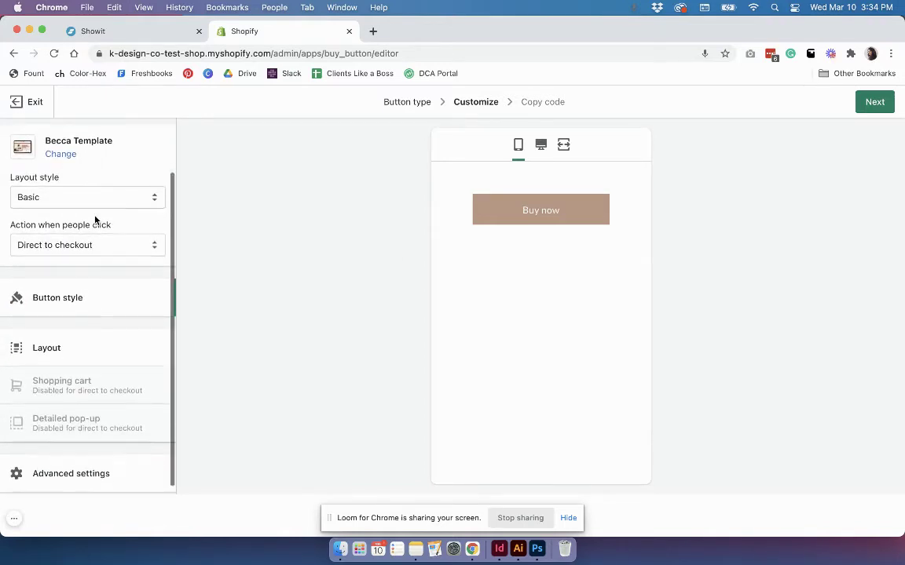
pyautogui.scroll(-1, 95, 220)
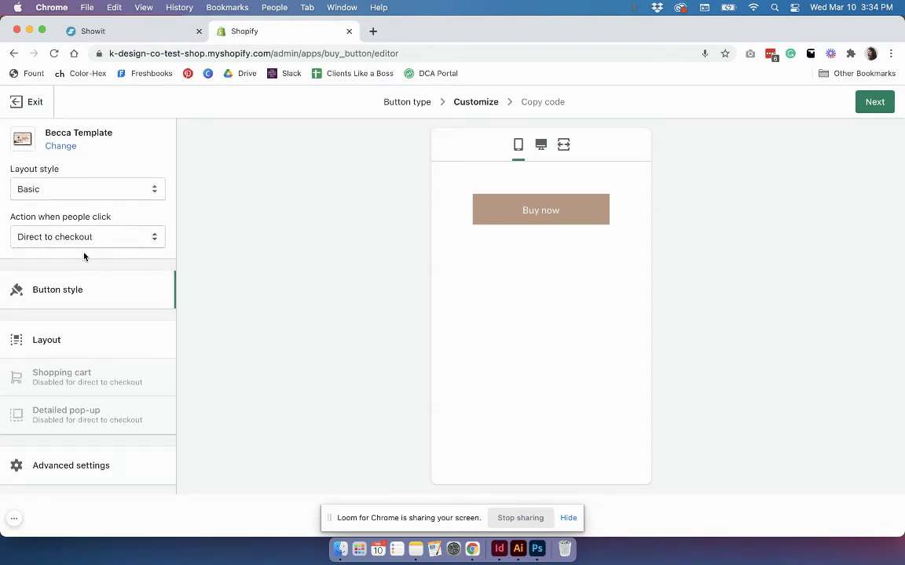
pyautogui.click(78, 465)
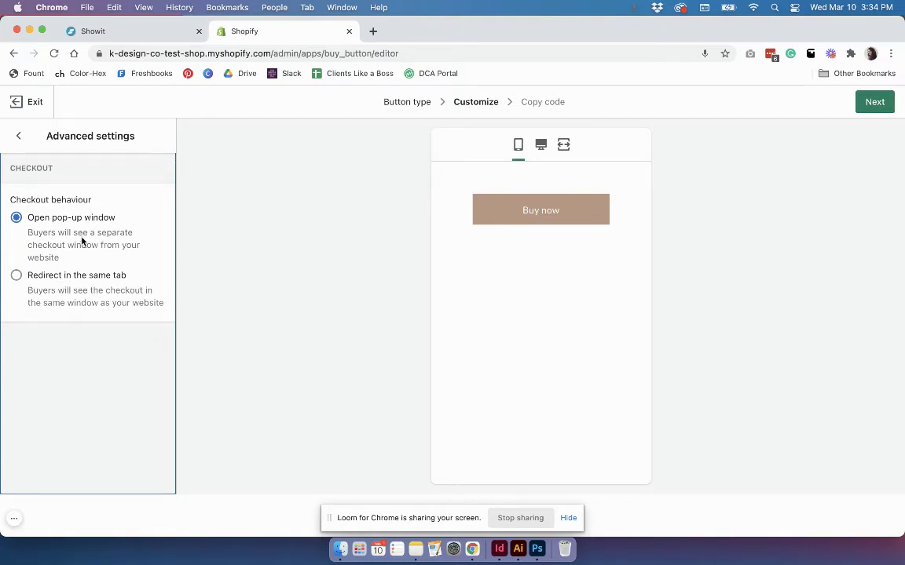
pyautogui.click(18, 134)
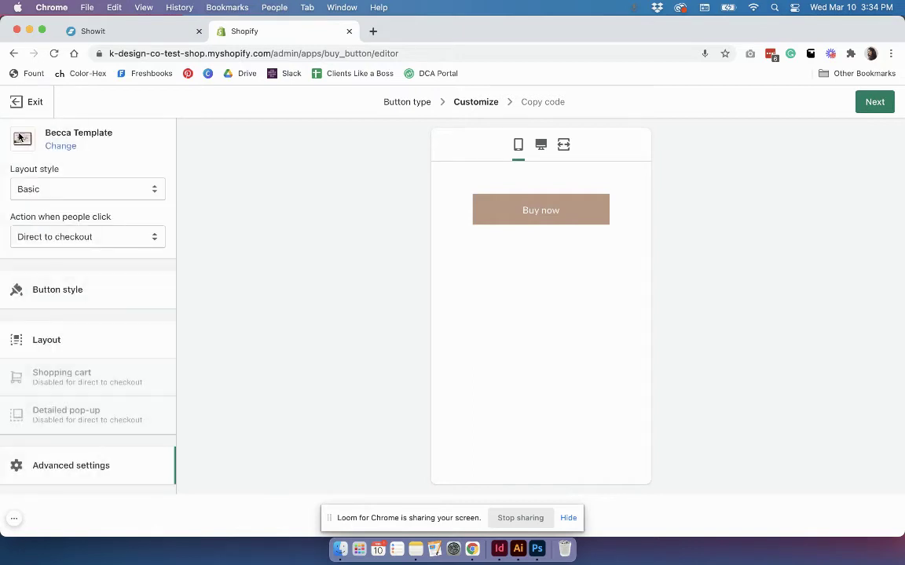
# Change the button label to BUY NOW in the layout settings.
pyautogui.click(65, 338)
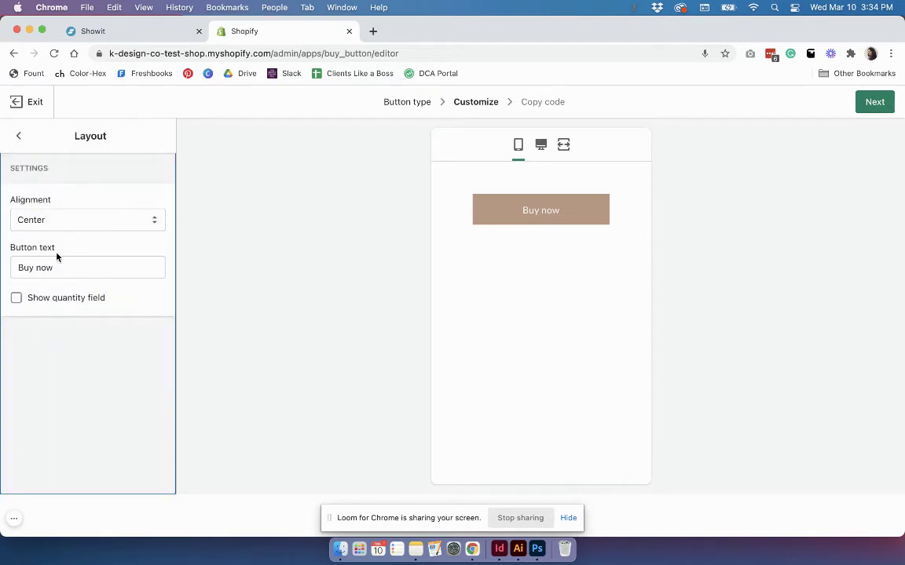
pyautogui.moveTo(51, 268); pyautogui.dragTo(25, 268)
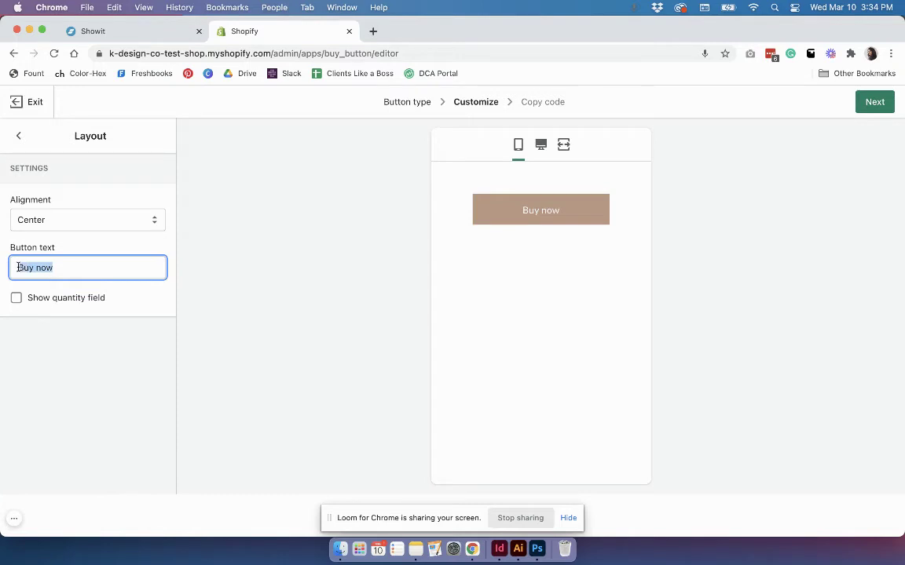
pyautogui.write('BUY NOW')
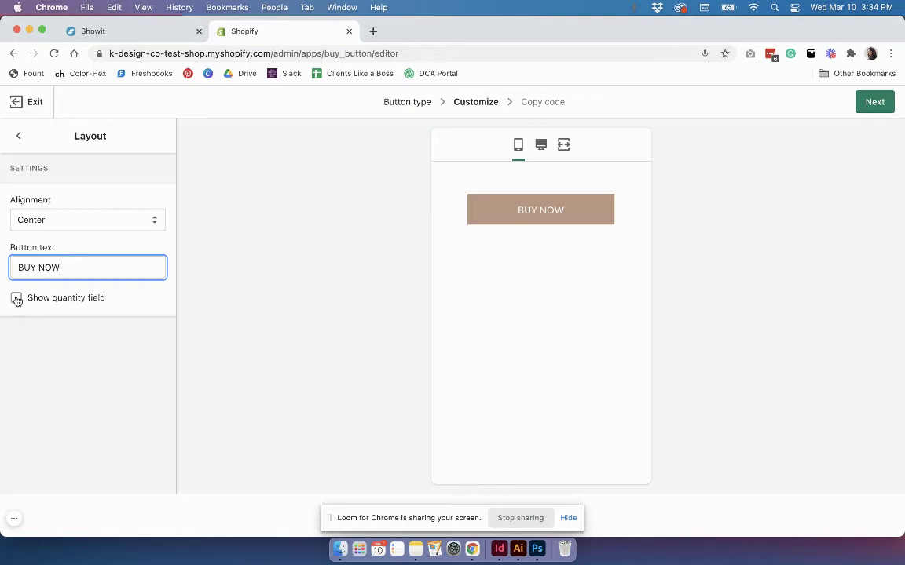
# Turn the quantity field on and back off, previewing at desktop width.
pyautogui.click(16, 299)
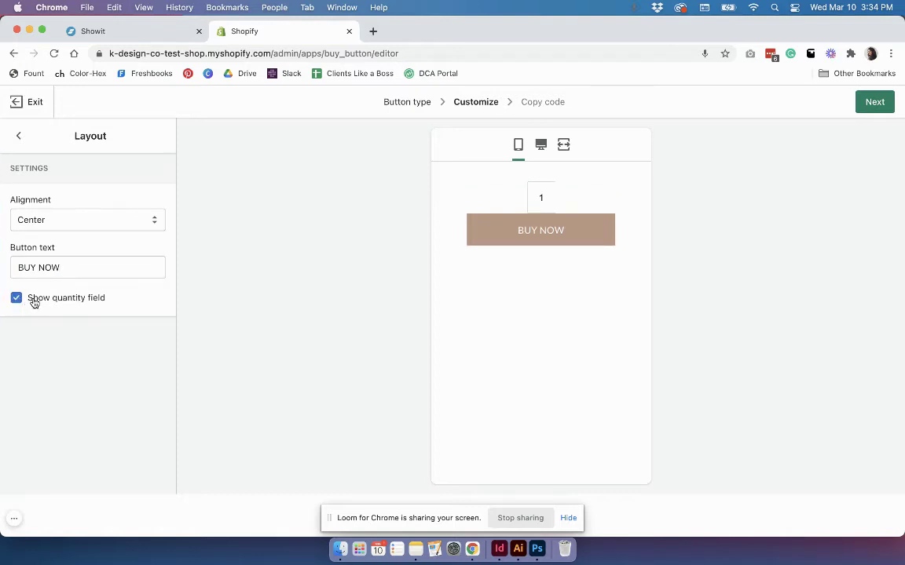
pyautogui.click(541, 146)
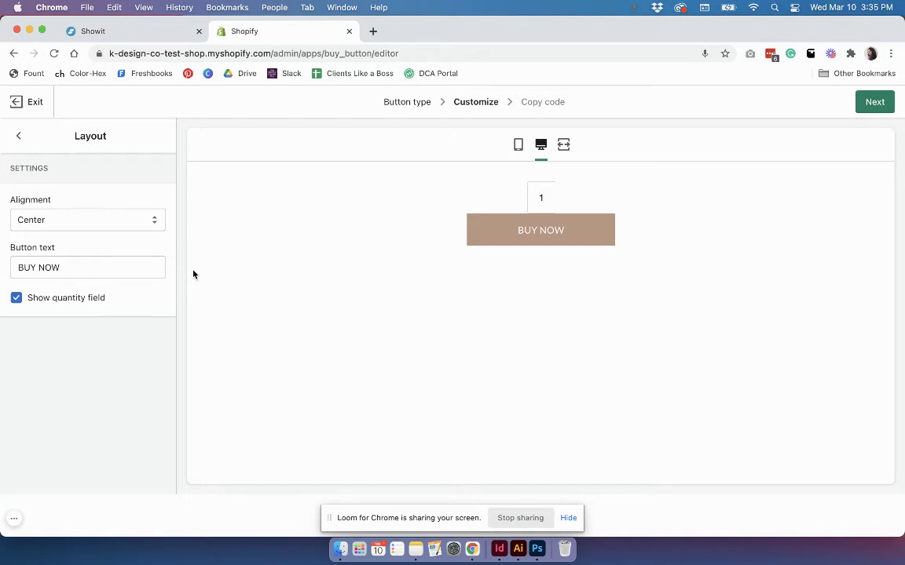
pyautogui.click(17, 299)
# Try right and left alignment, then centre the BUY NOW button.
pyautogui.click(91, 220)
pyautogui.click(99, 232)
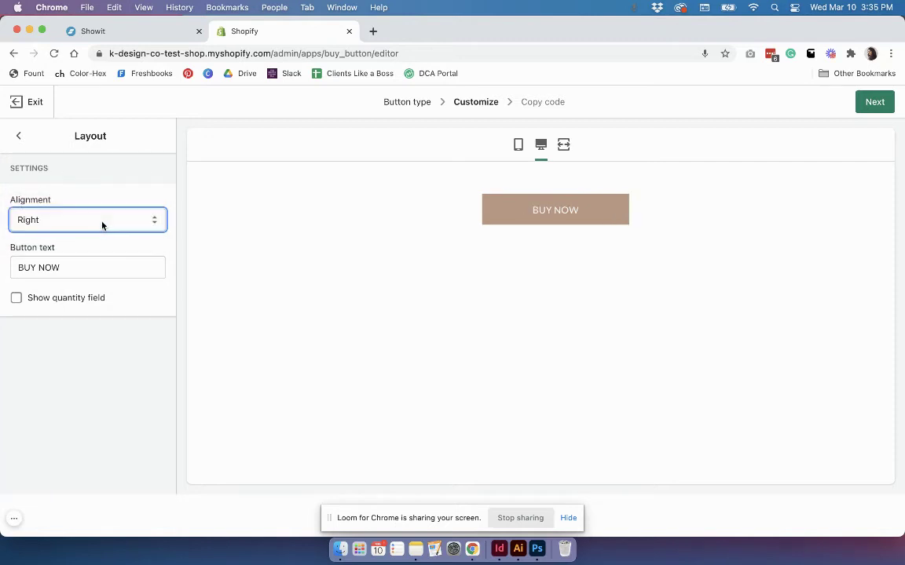
pyautogui.click(102, 225)
pyautogui.click(84, 194)
pyautogui.click(82, 220)
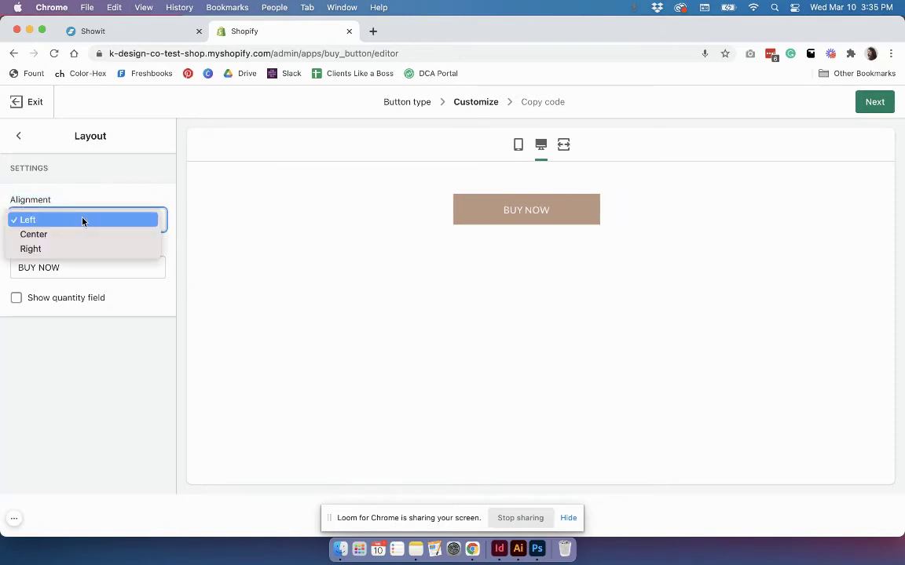
pyautogui.click(80, 234)
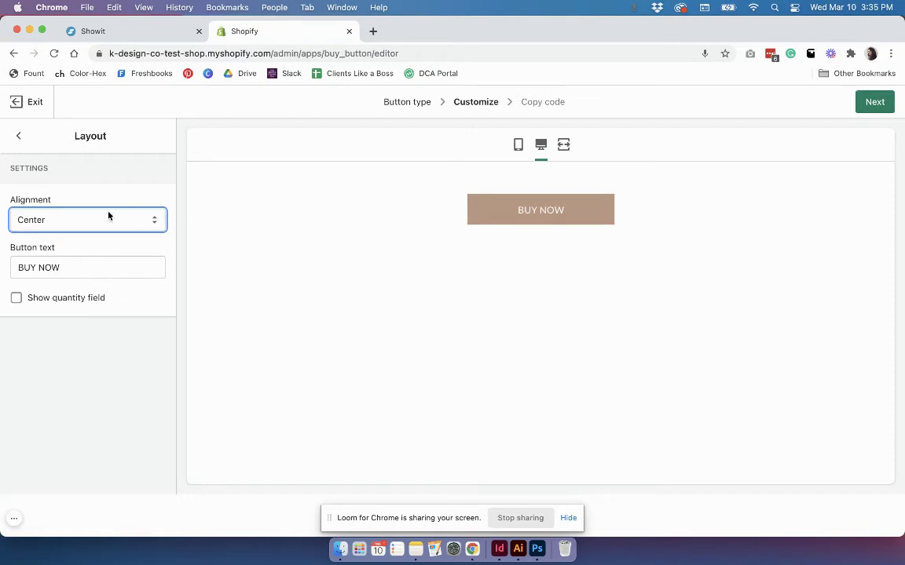
# Go to the embed code page, copy the Buy Button code, and return to Showit.
pyautogui.click(22, 137)
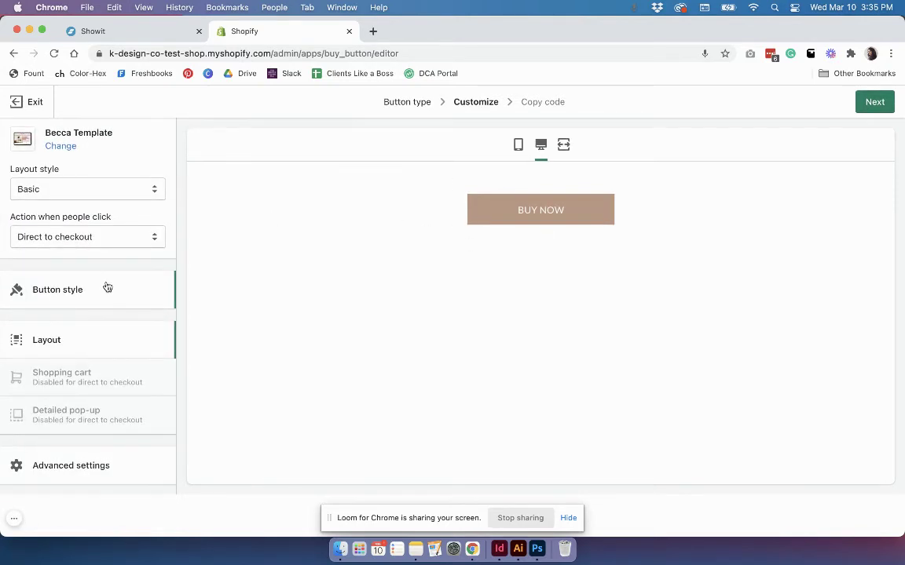
pyautogui.scroll(2, 108, 288)
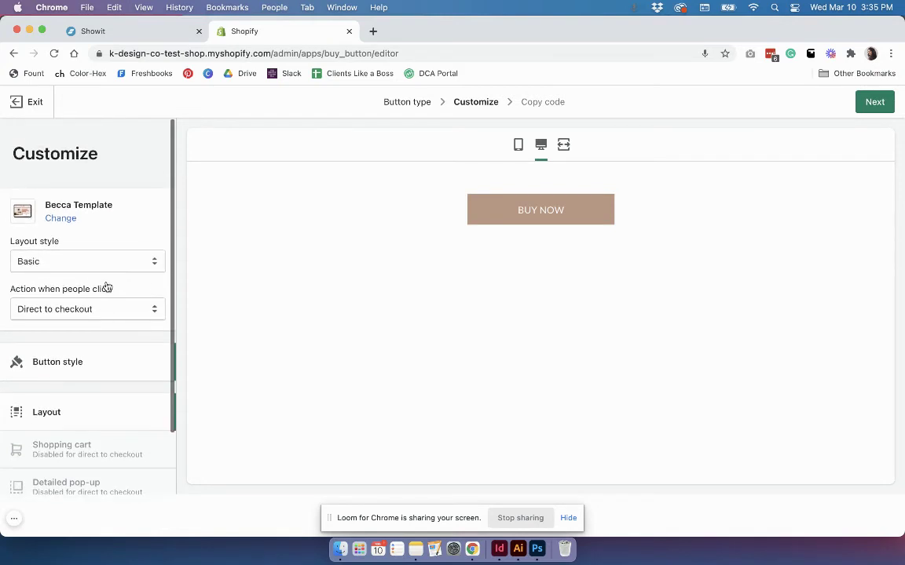
pyautogui.click(874, 102)
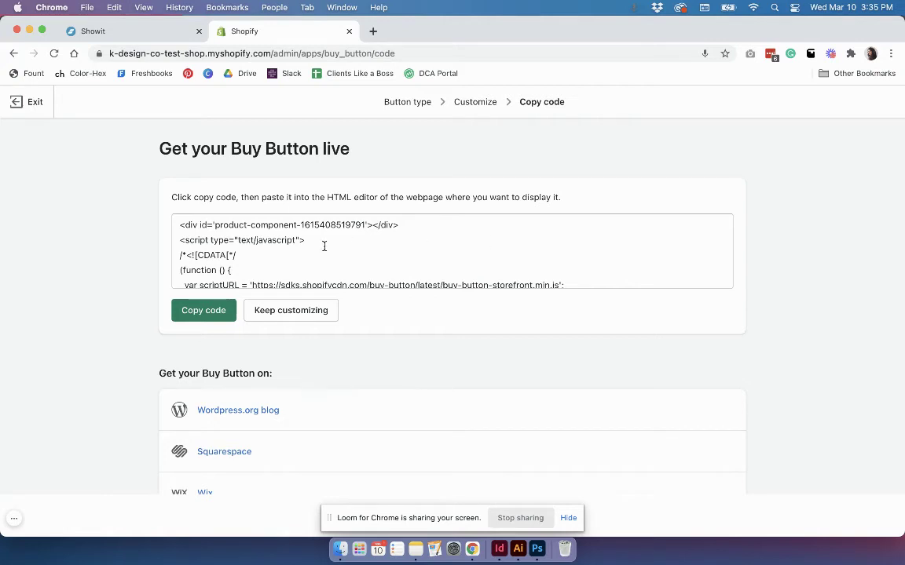
pyautogui.scroll(-5, 324, 246)
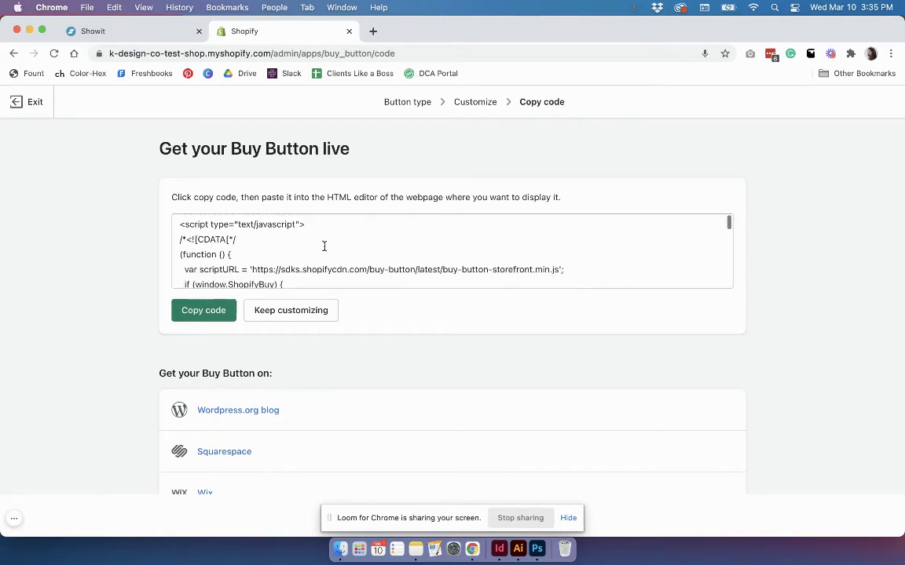
pyautogui.click(210, 311)
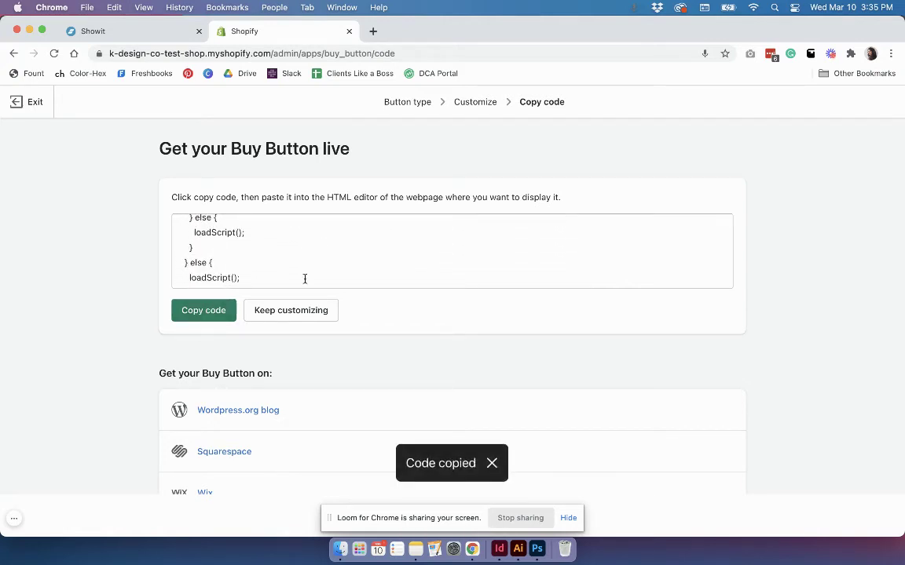
pyautogui.scroll(3, 365, 268)
pyautogui.scroll(-3, 370, 357)
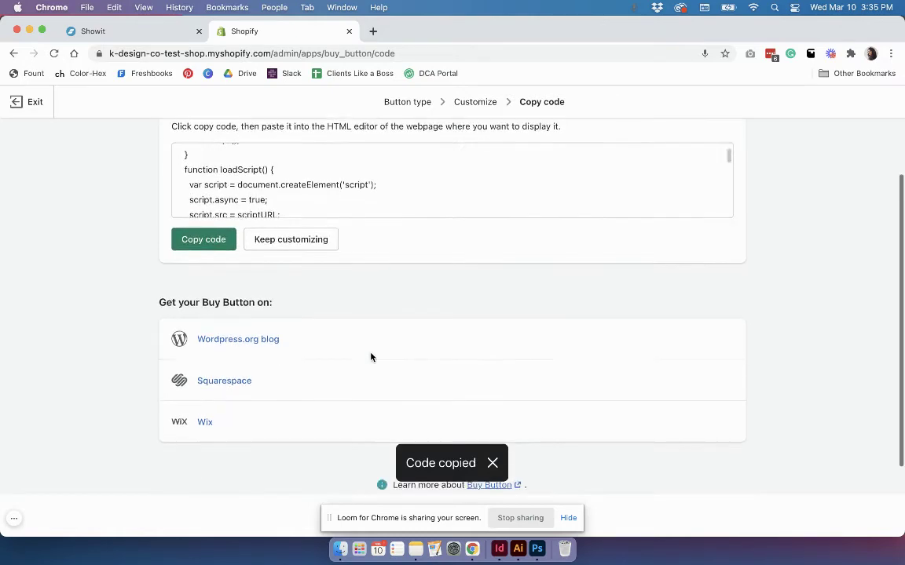
pyautogui.click(113, 33)
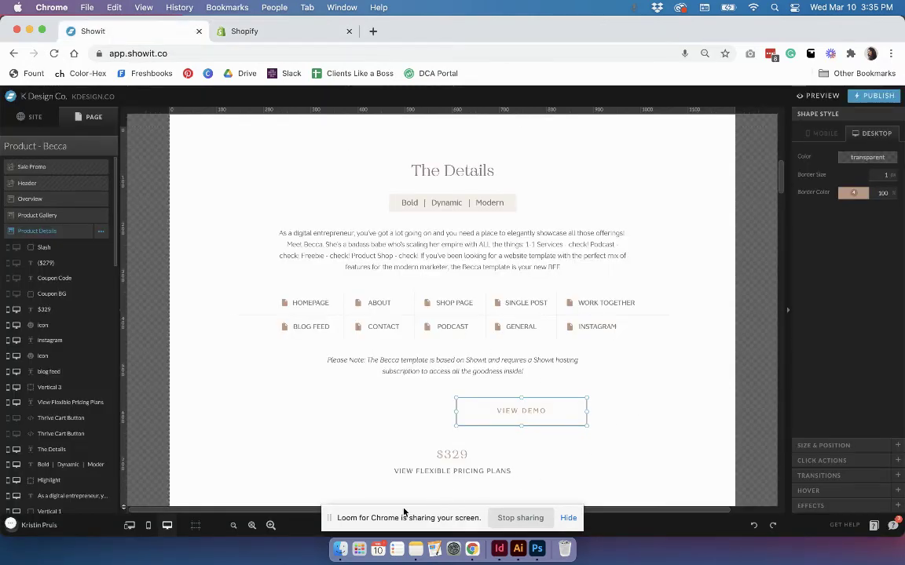
# Add an Embed Code element, paste the Shopify Buy Button code into it, and save.
pyautogui.click(566, 516)
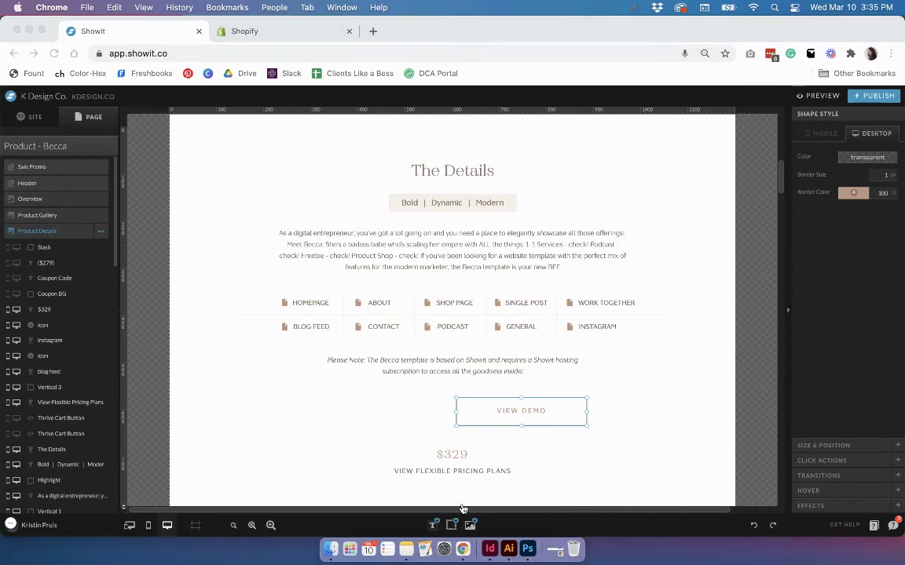
pyautogui.moveTo(449, 523)
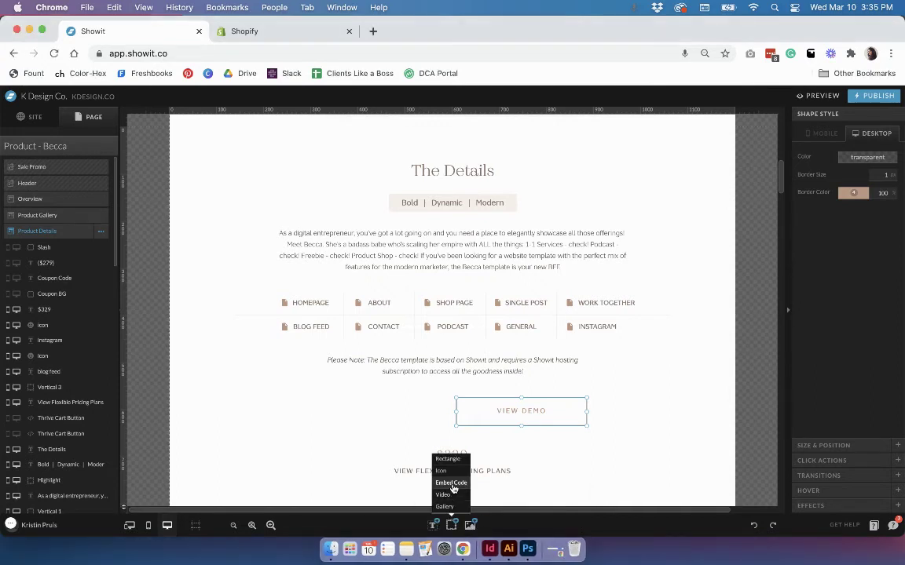
pyautogui.click(452, 483)
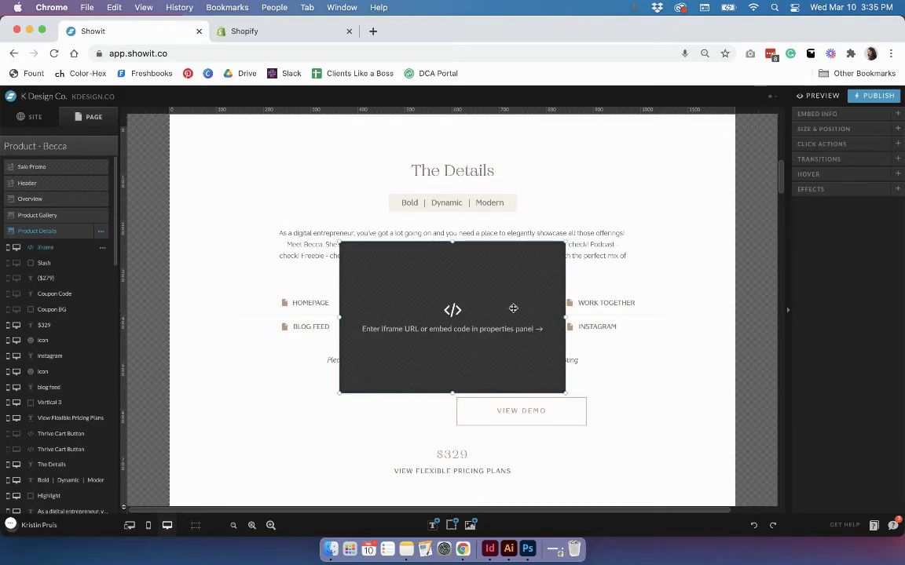
pyautogui.doubleClick(537, 264)
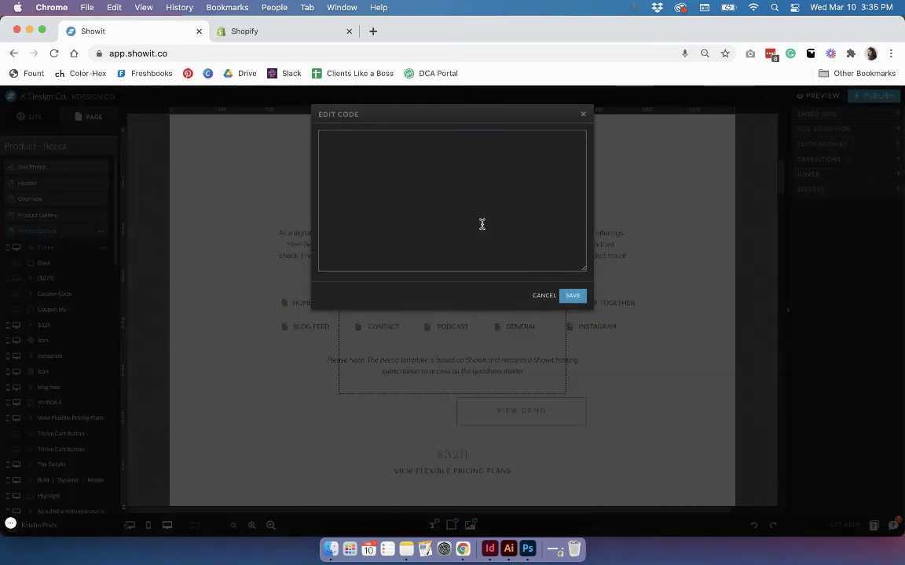
pyautogui.press('super+v')
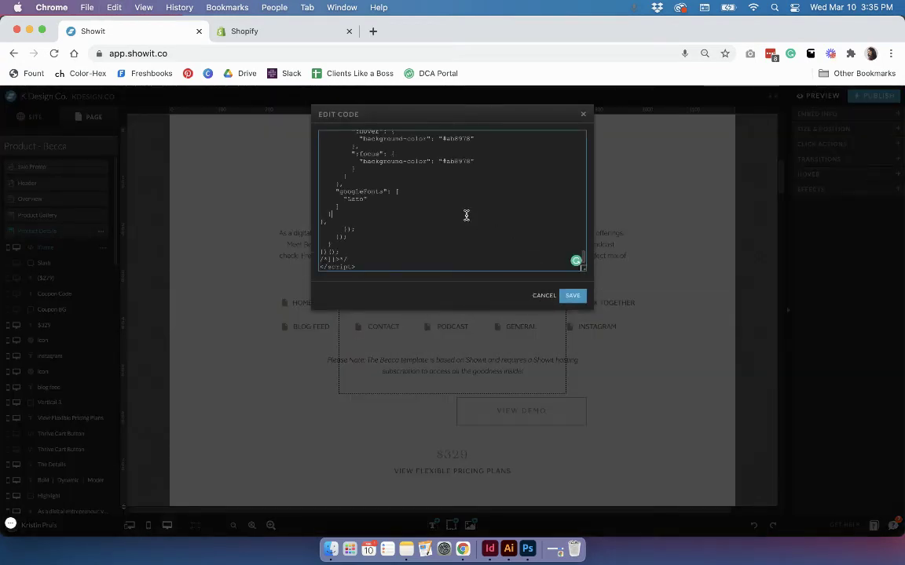
pyautogui.scroll(15, 465, 215)
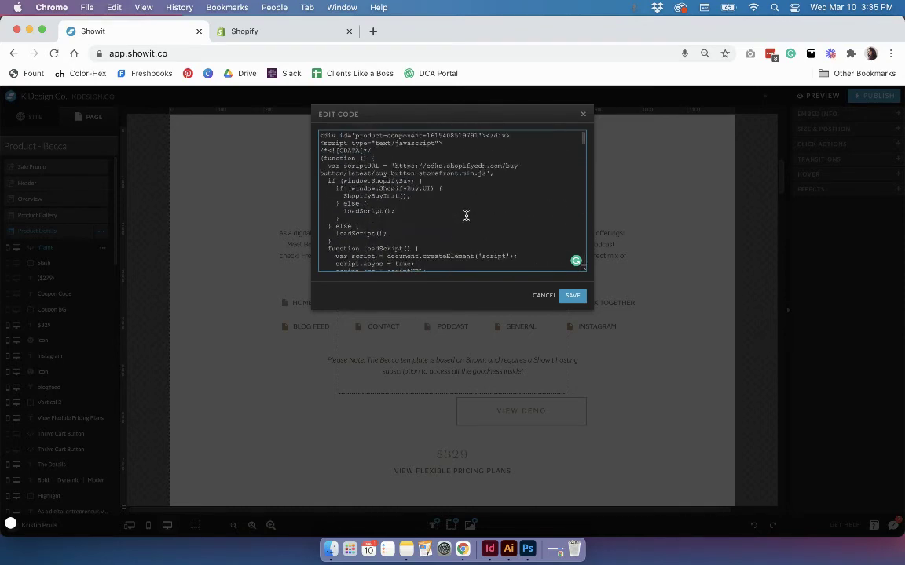
pyautogui.click(571, 296)
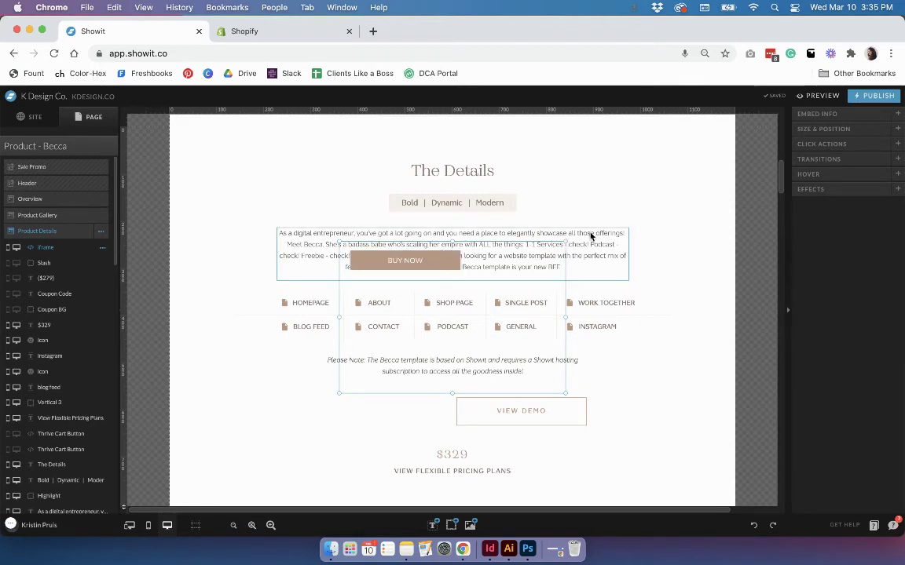
# Move the BUY NOW embed beside VIEW DEMO and resize its box to fit the button.
pyautogui.moveTo(432, 255); pyautogui.dragTo(394, 257)
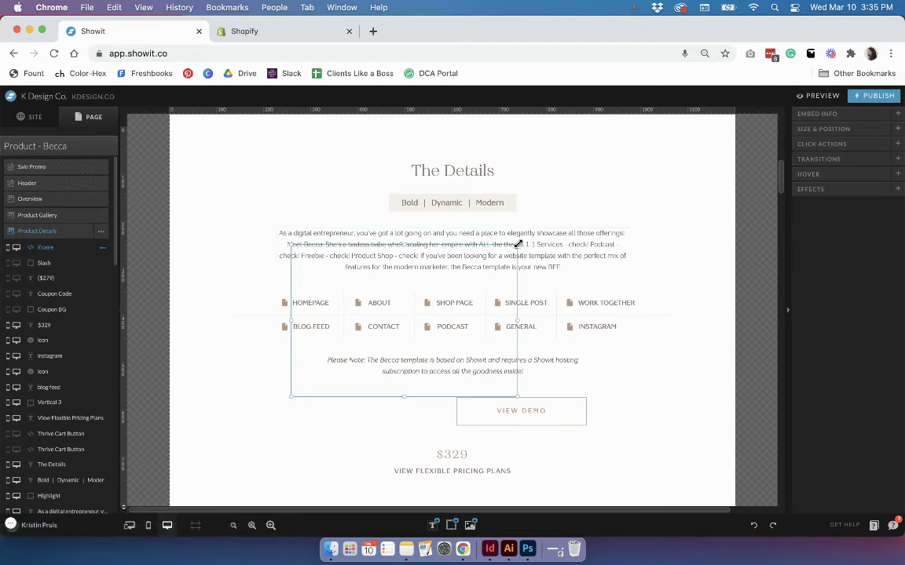
pyautogui.moveTo(516, 257); pyautogui.dragTo(410, 412)
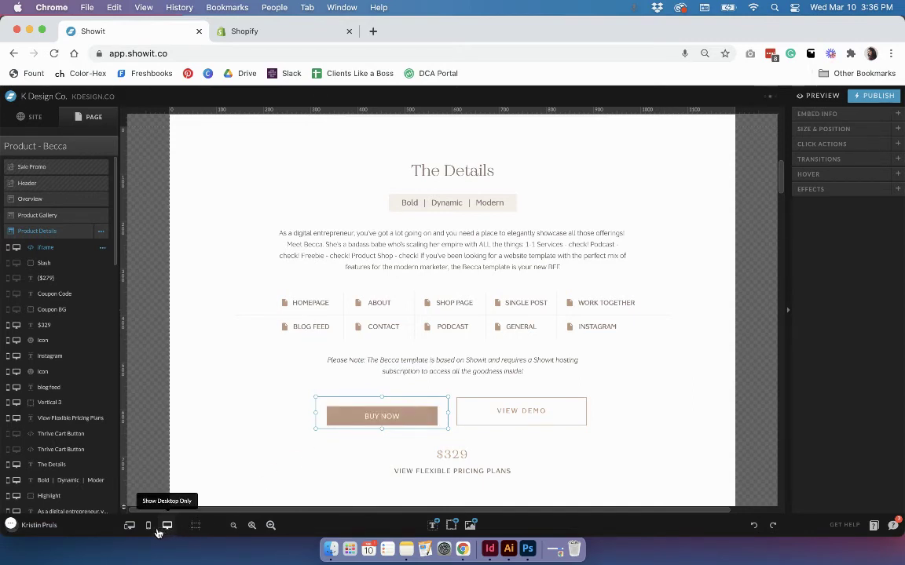
pyautogui.click(252, 526)
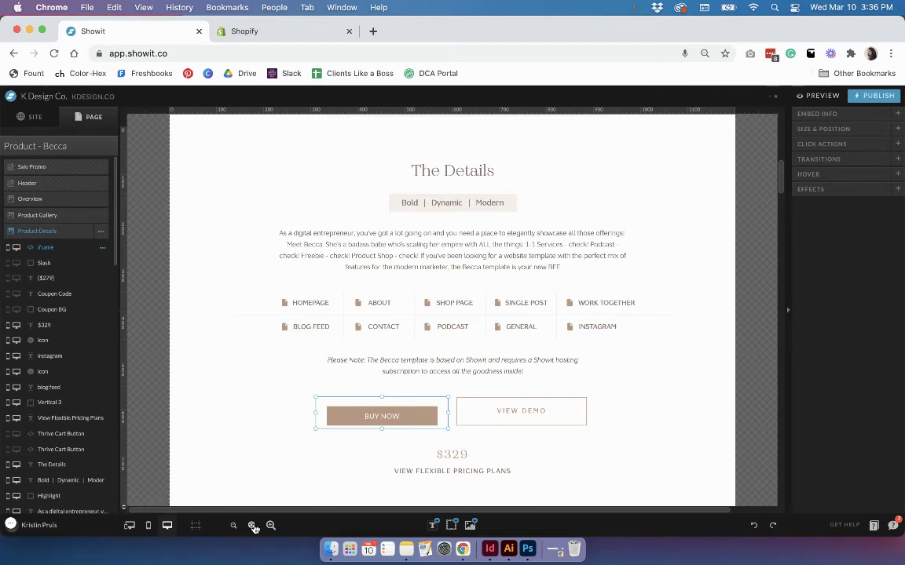
pyautogui.moveTo(380, 430); pyautogui.dragTo(381, 430)
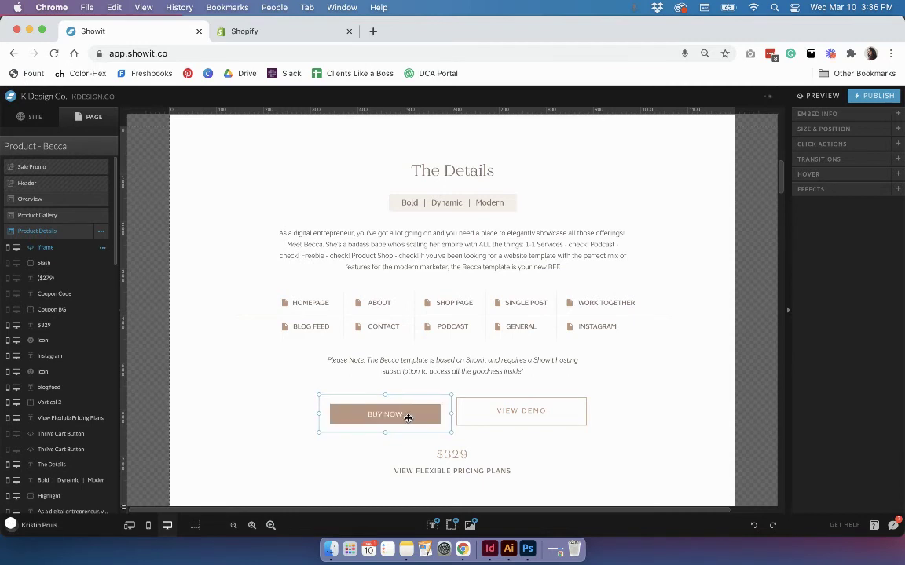
# Nudge the BUY NOW embed into line with VIEW DEMO.
pyautogui.click(550, 402)
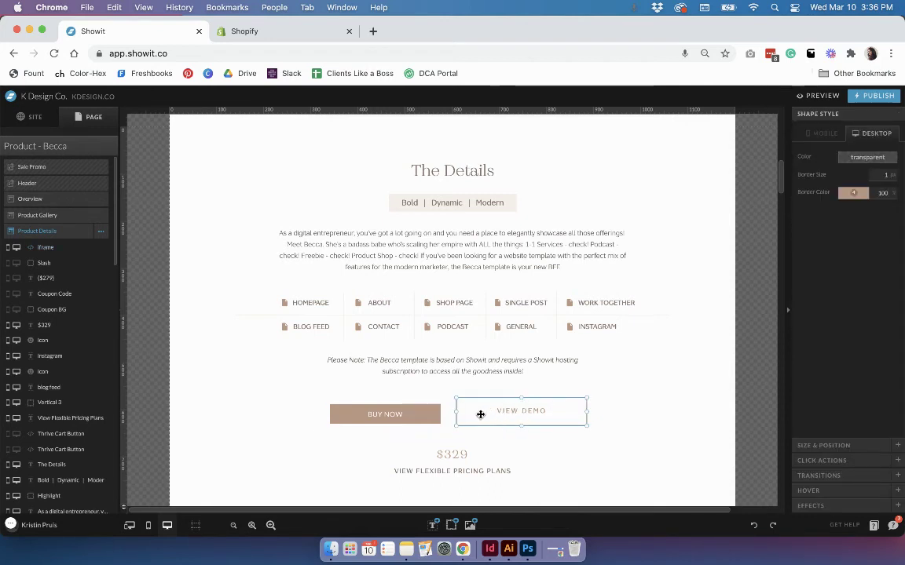
pyautogui.click(605, 421)
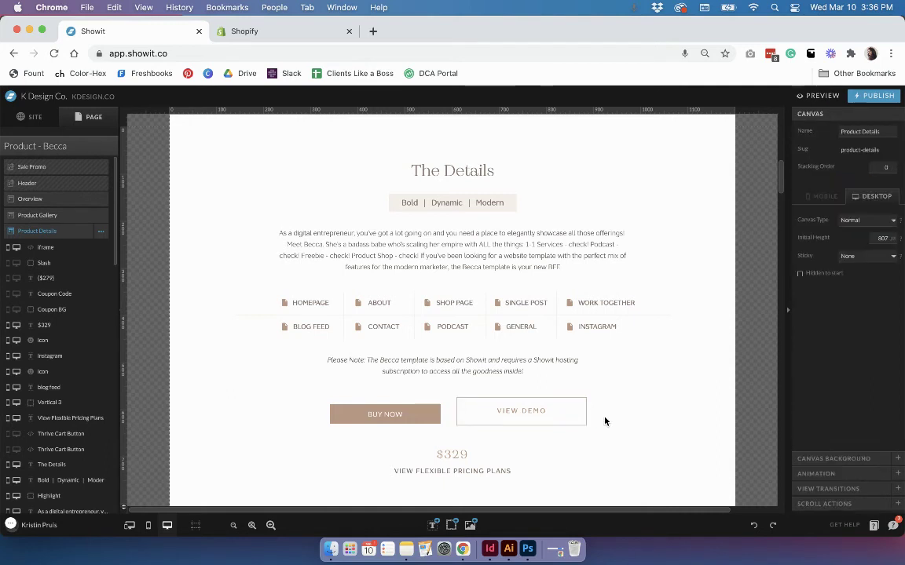
pyautogui.click(423, 421)
pyautogui.moveTo(422, 420); pyautogui.dragTo(424, 418)
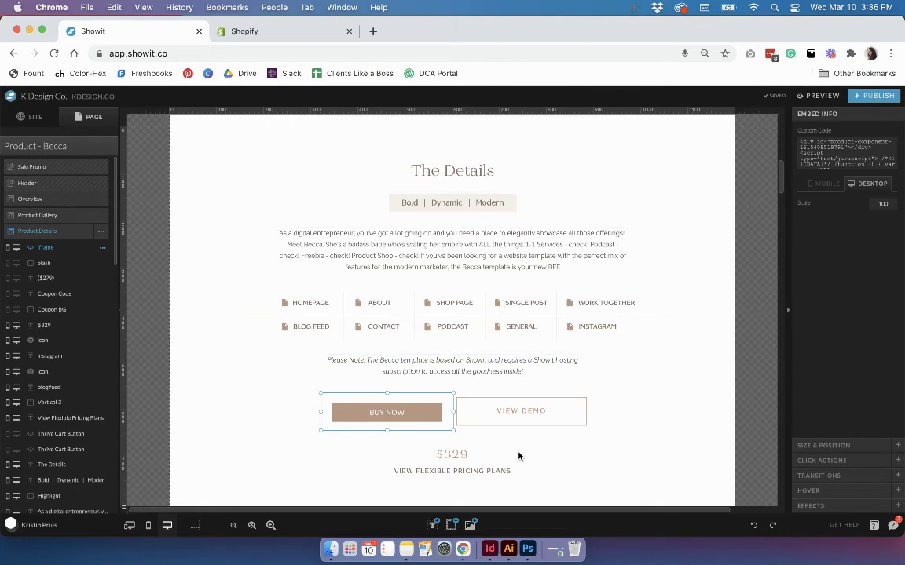
# Rename the BUY NOW embed layer to 'Buy Button'.
pyautogui.click(585, 441)
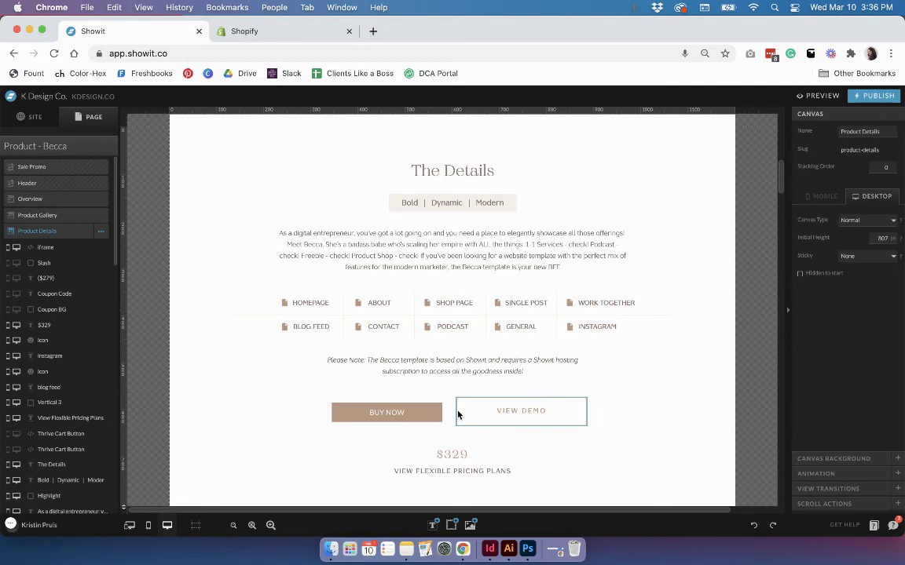
pyautogui.click(427, 415)
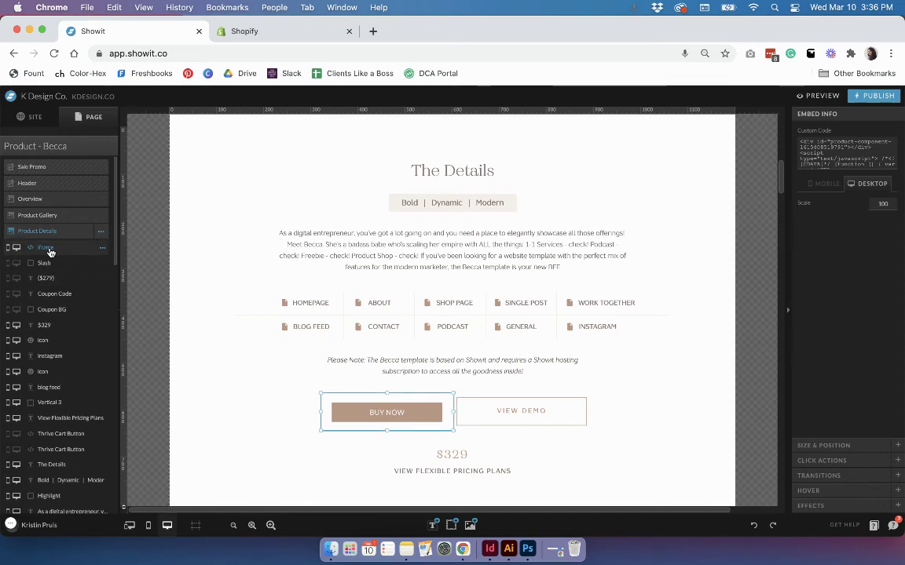
pyautogui.click(103, 247)
pyautogui.click(99, 265)
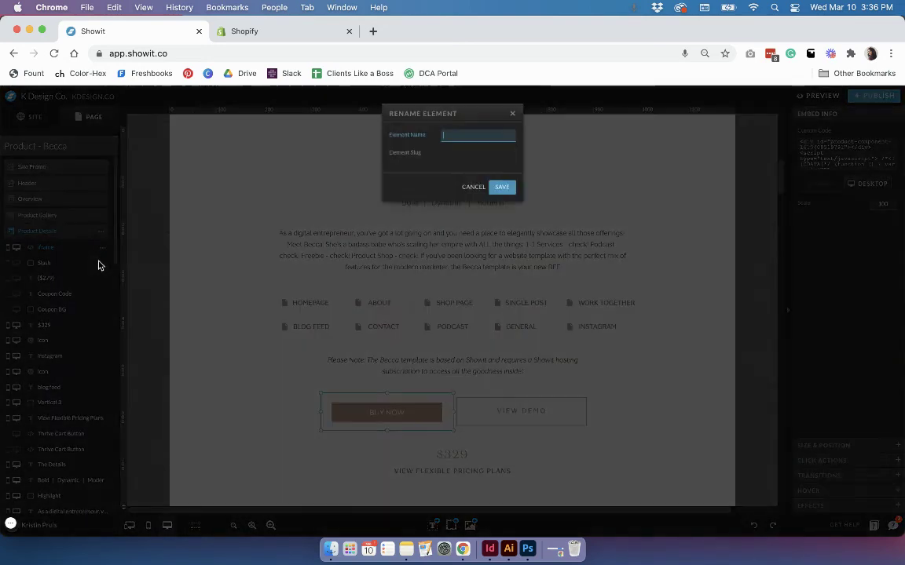
pyautogui.write('b')
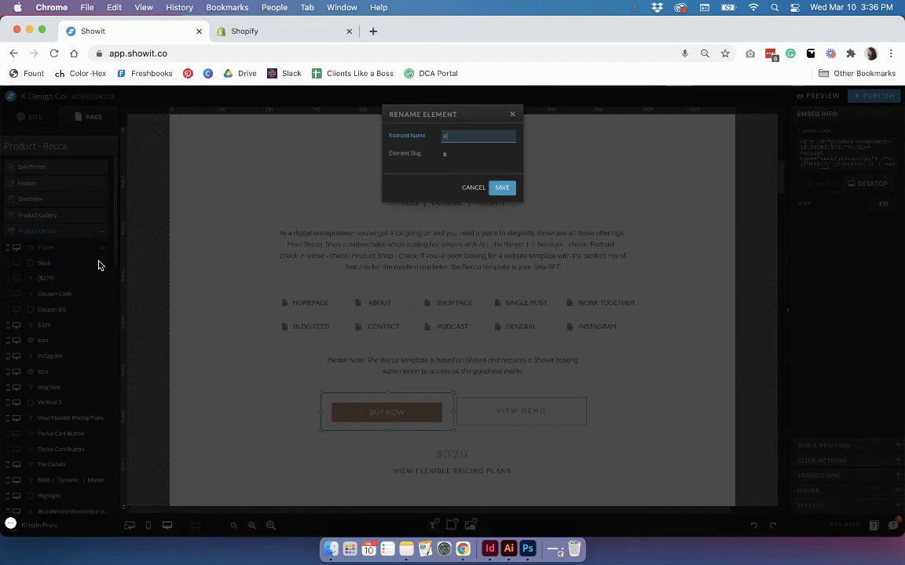
pyautogui.write('uy Button')
pyautogui.press('Return')
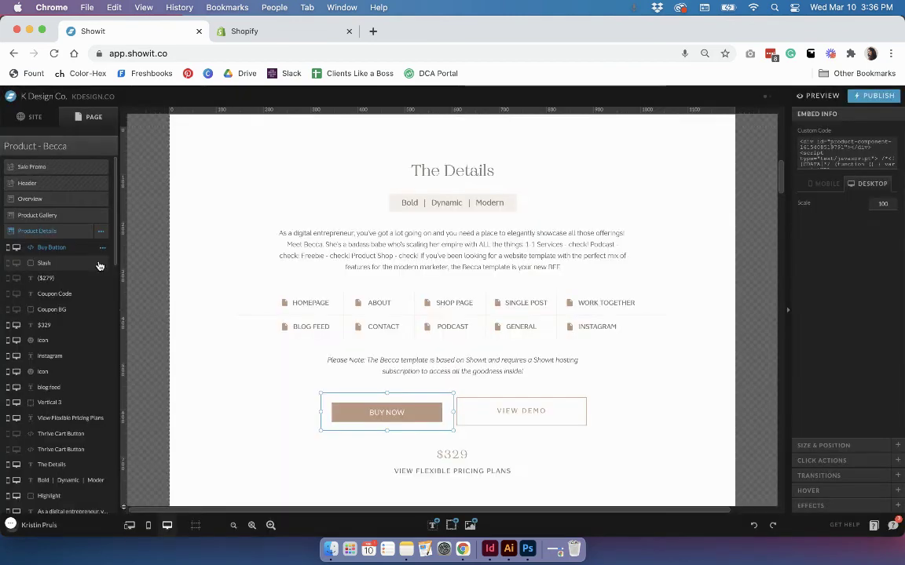
# In the mobile layout, move BUY NOW below the hosting note and widen it to one line.
pyautogui.click(153, 531)
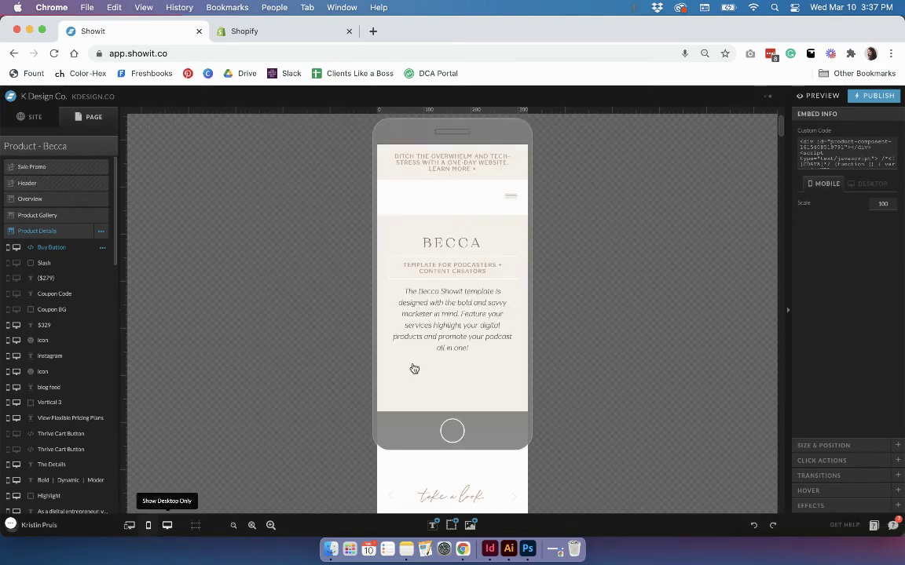
pyautogui.scroll(-5, 497, 321)
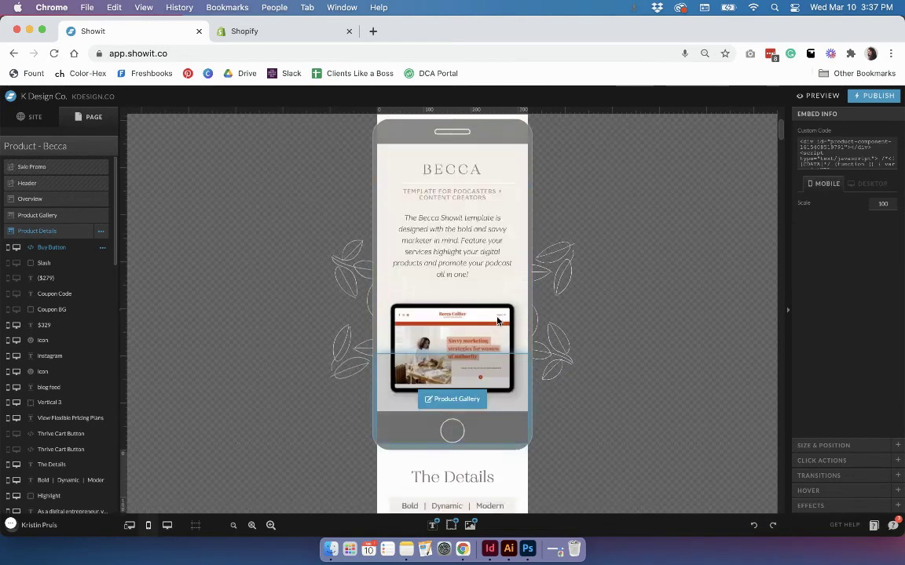
pyautogui.scroll(-2, 497, 318)
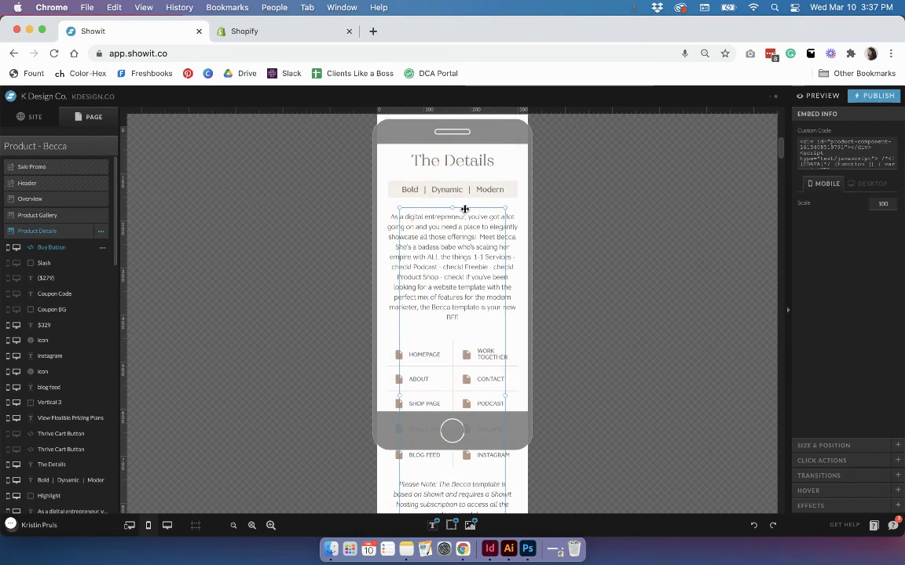
pyautogui.moveTo(451, 206); pyautogui.dragTo(465, 337)
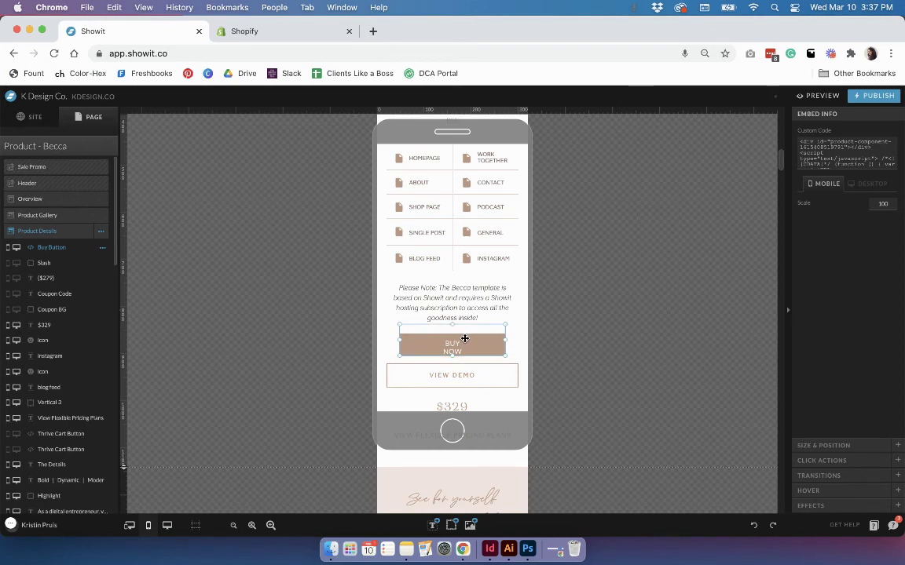
pyautogui.moveTo(452, 356); pyautogui.dragTo(452, 362)
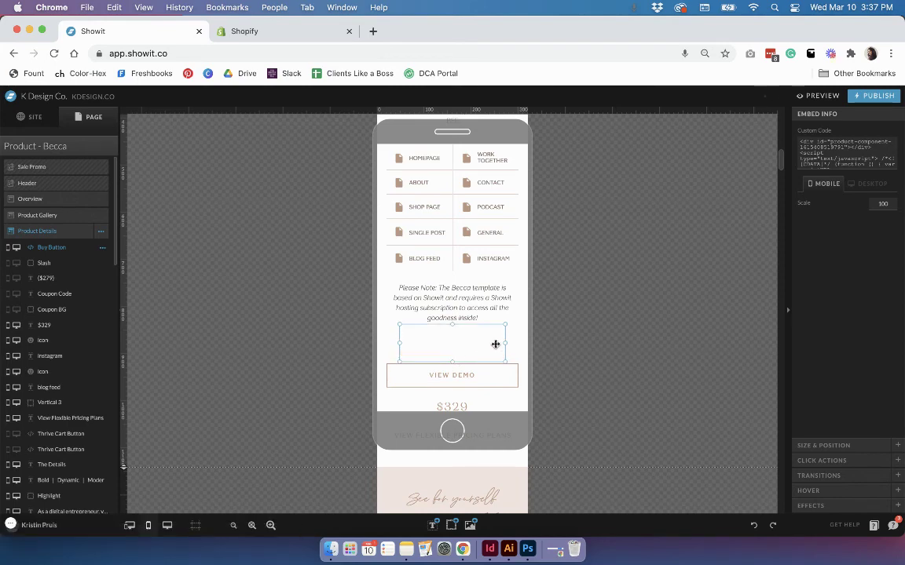
pyautogui.moveTo(505, 344); pyautogui.dragTo(519, 344)
pyautogui.moveTo(398, 344); pyautogui.dragTo(385, 344)
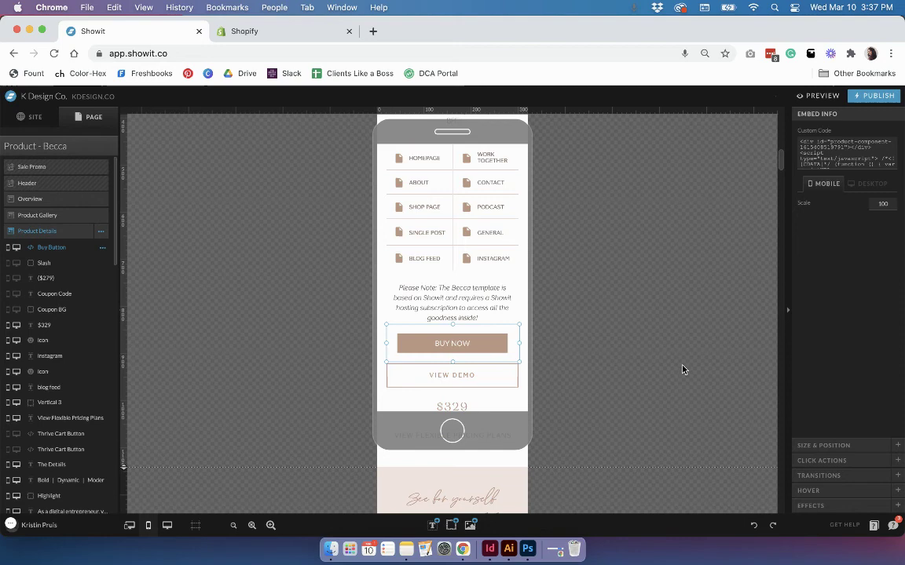
# Adjust the Buy Button's horizontal position and check its placement.
pyautogui.click(856, 445)
pyautogui.click(864, 260)
pyautogui.click(527, 341)
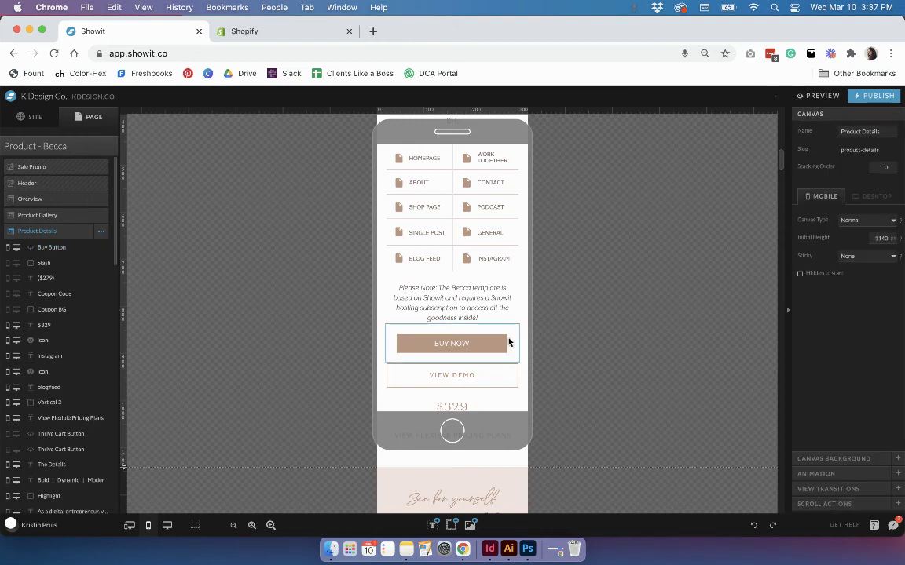
pyautogui.scroll(-1, 507, 343)
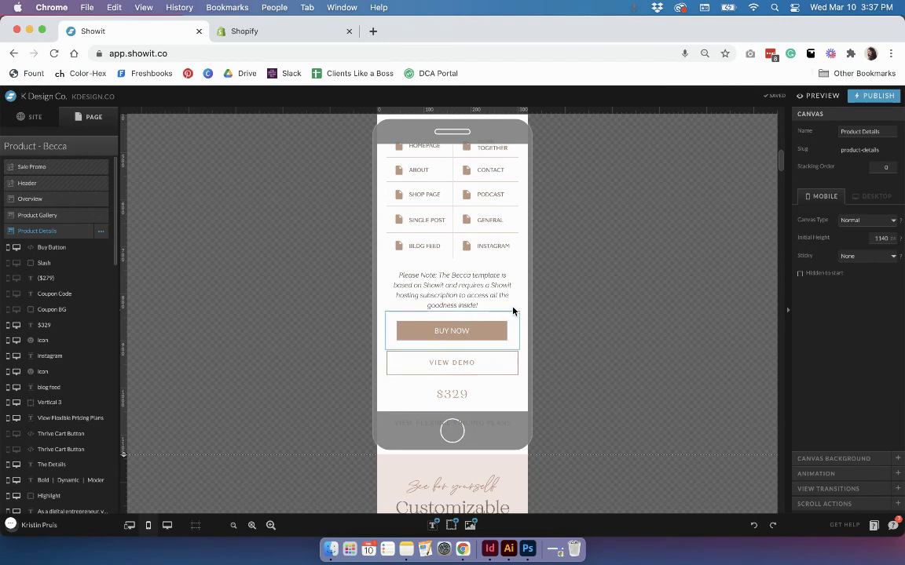
pyautogui.scroll(-2, 519, 308)
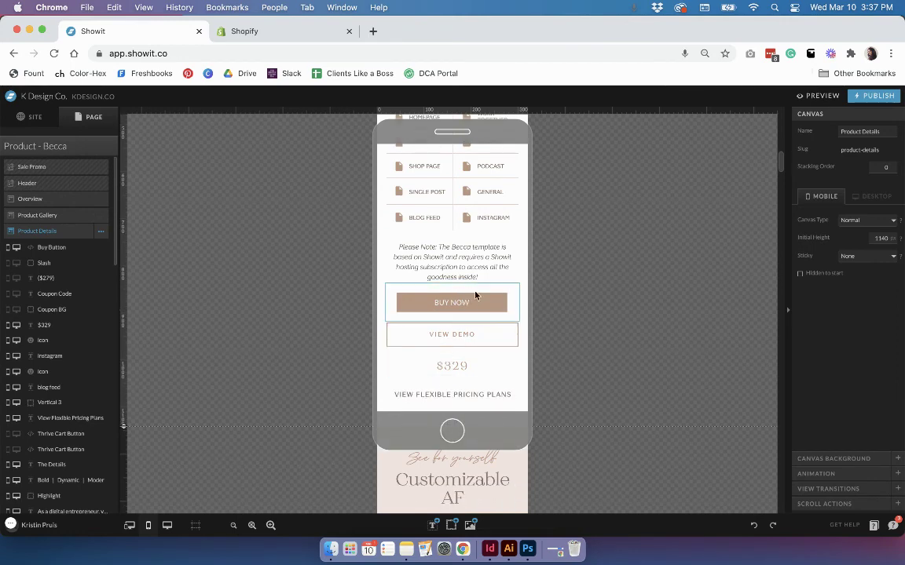
pyautogui.click(477, 291)
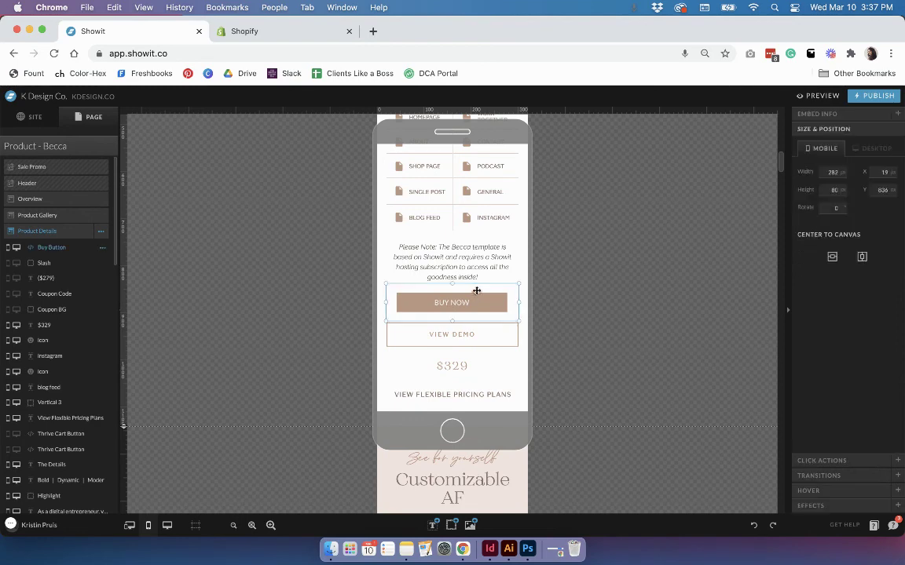
pyautogui.click(520, 270)
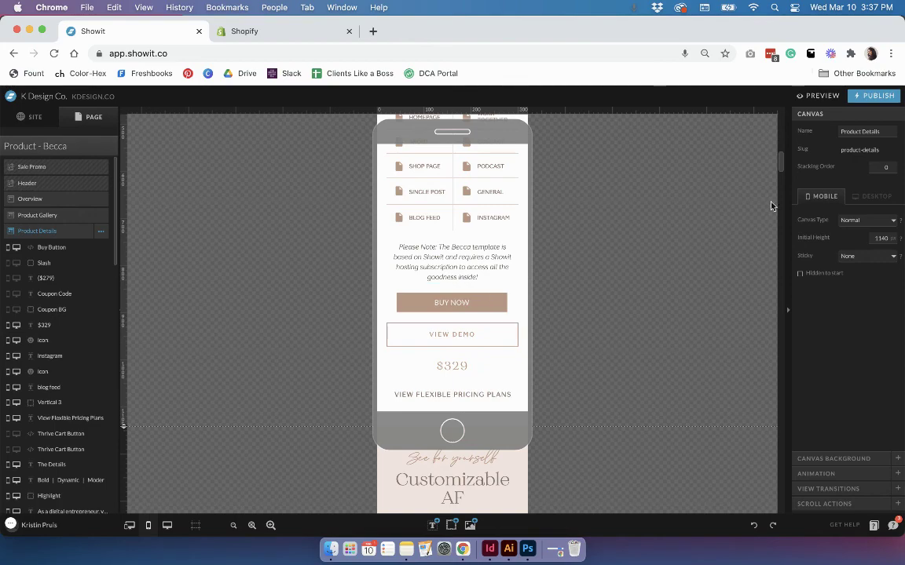
# Open the page preview in a new tab and scroll to the BUY NOW and VIEW DEMO buttons.
pyautogui.click(834, 96)
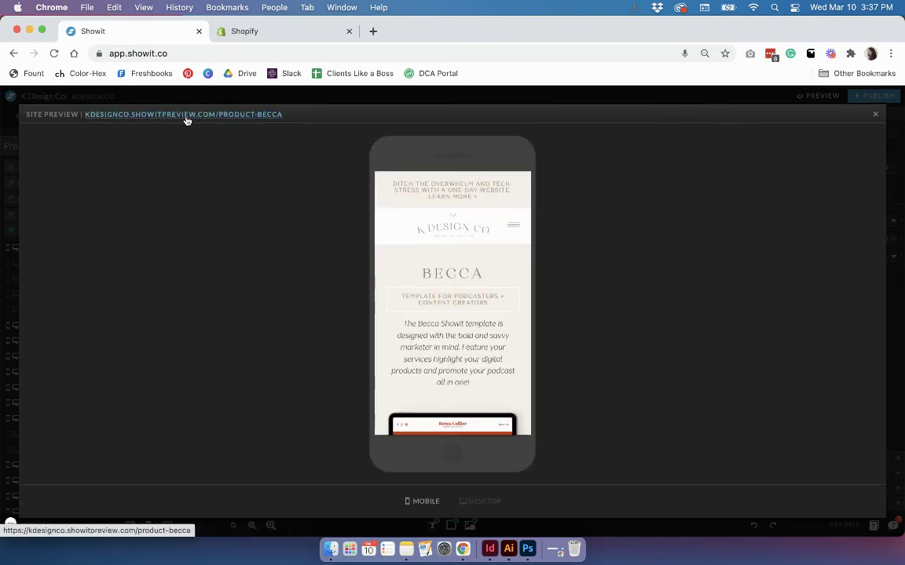
pyautogui.click(187, 120)
pyautogui.click(267, 33)
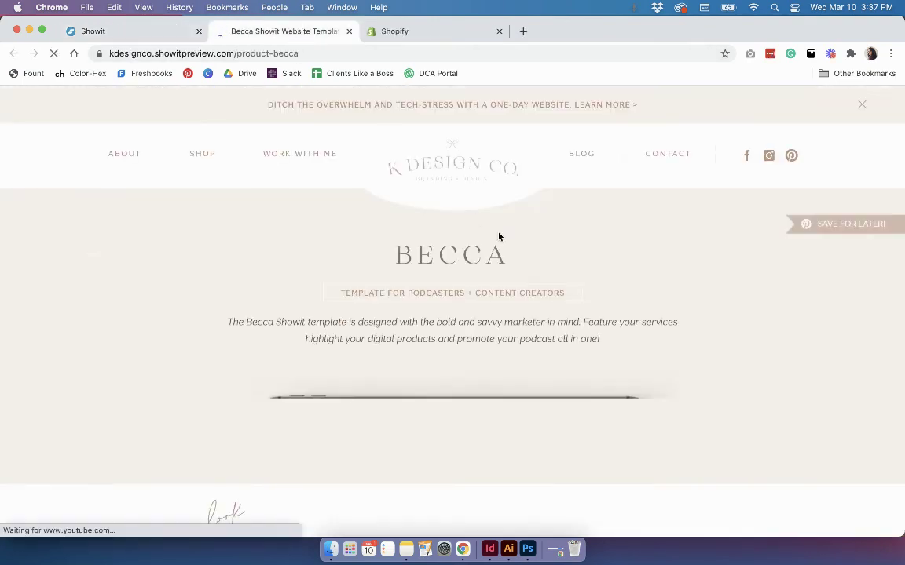
pyautogui.scroll(-5, 498, 237)
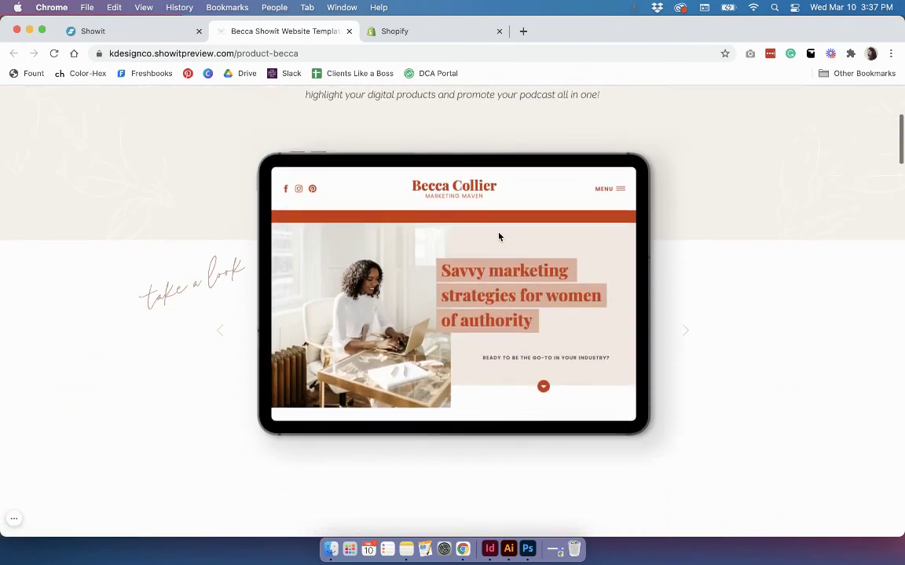
pyautogui.scroll(-5, 498, 237)
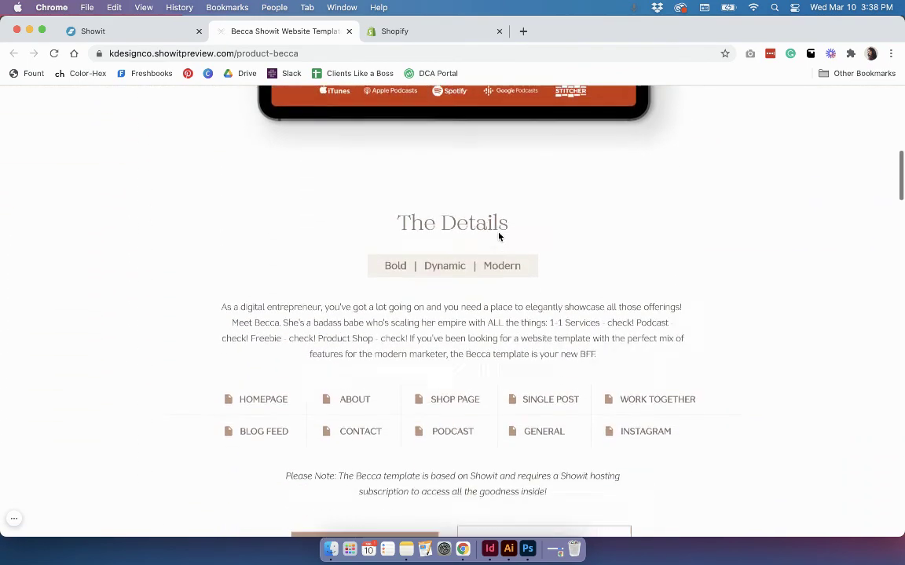
pyautogui.scroll(-2, 498, 236)
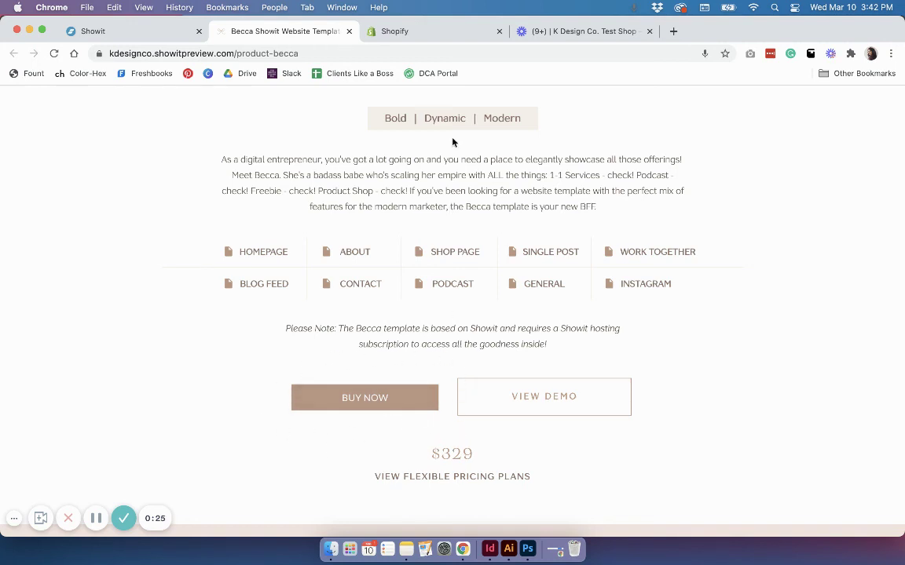
# Back in Shopify, exit the Buy Button code page to the Buy Button channel's main page.
pyautogui.click(430, 38)
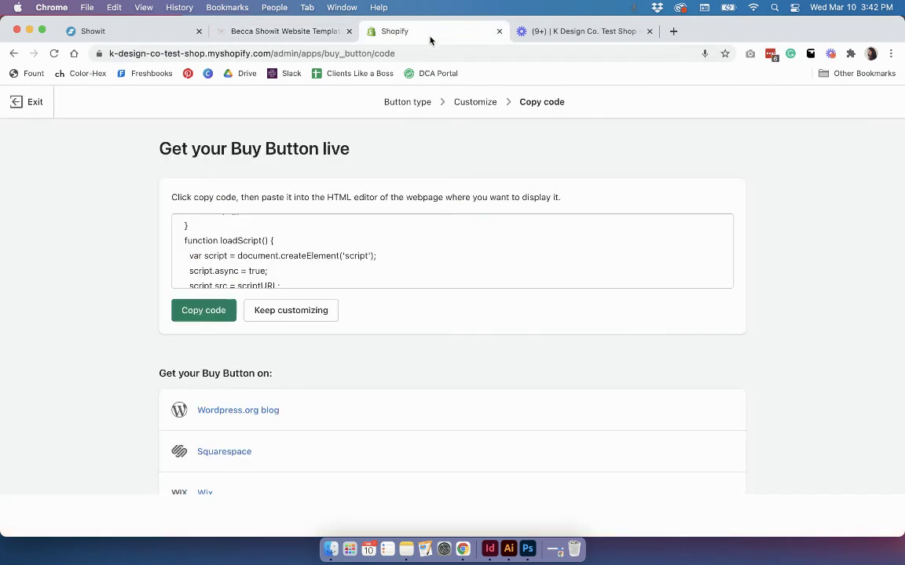
pyautogui.click(30, 102)
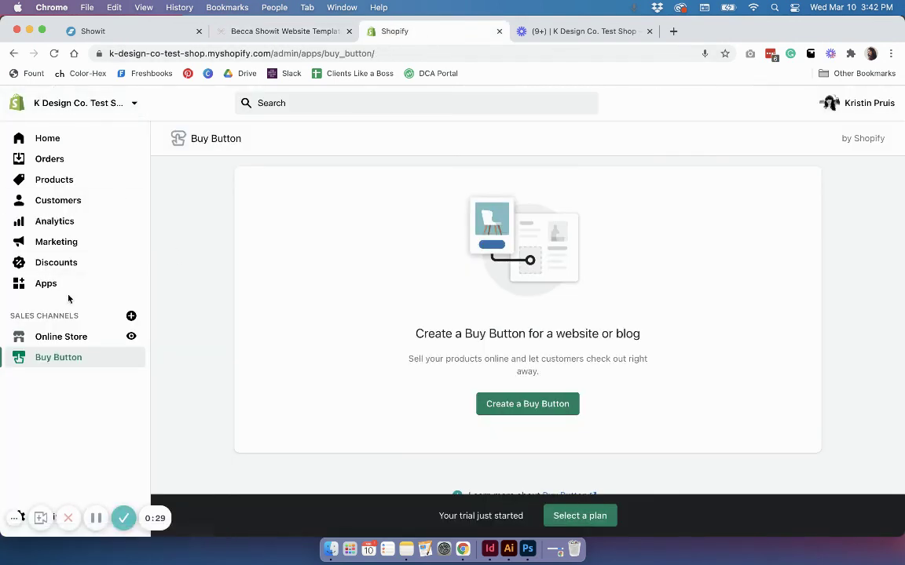
pyautogui.scroll(-2, 212, 355)
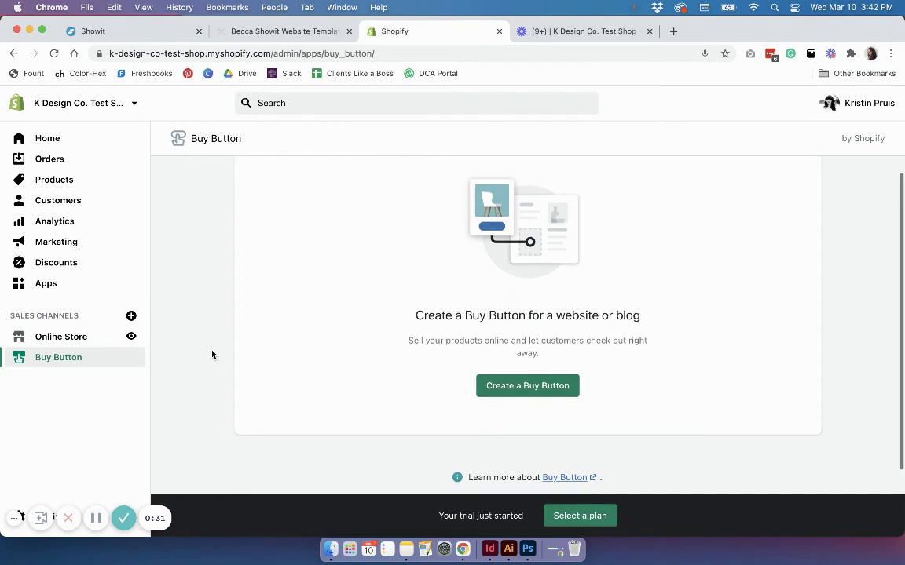
pyautogui.scroll(-1, 212, 355)
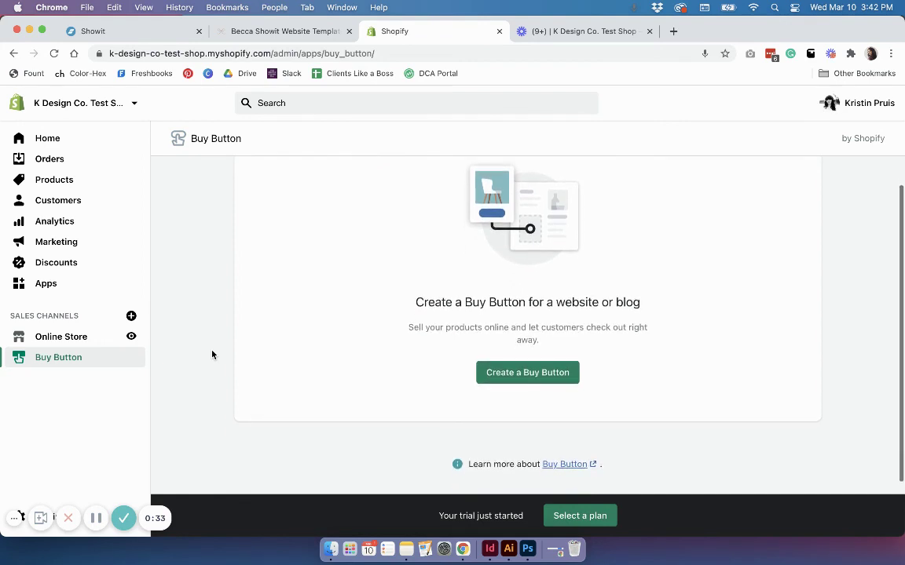
pyautogui.click(10, 521)
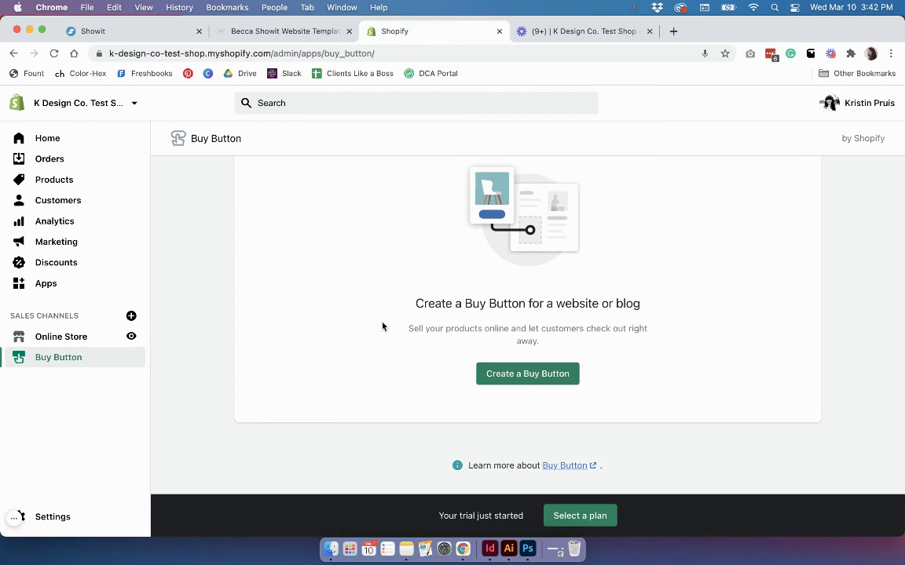
pyautogui.scroll(3, 383, 327)
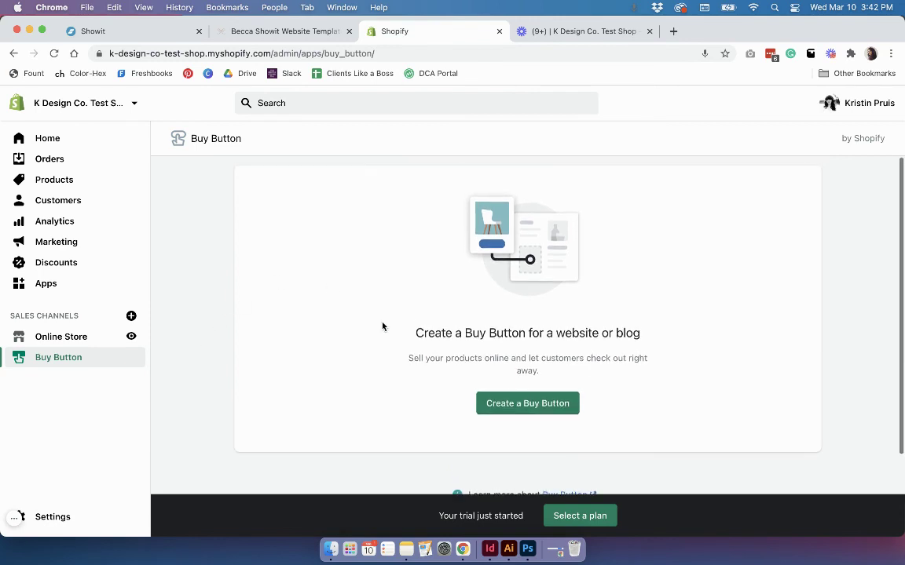